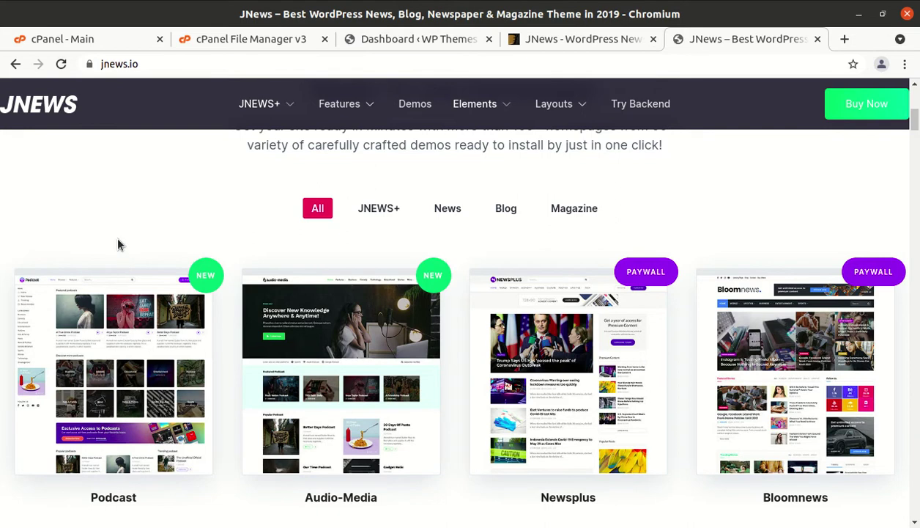
Browse the gallery of ready-to-use JNews homepage demos, from Podcast through to the game, music and movie designs.
scroll(121, 244, down, 2)
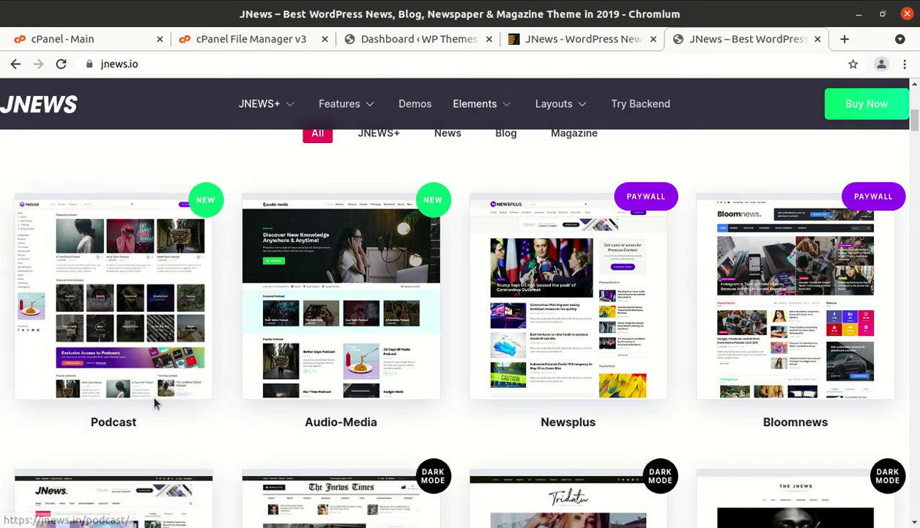
scroll(161, 400, up, 3)
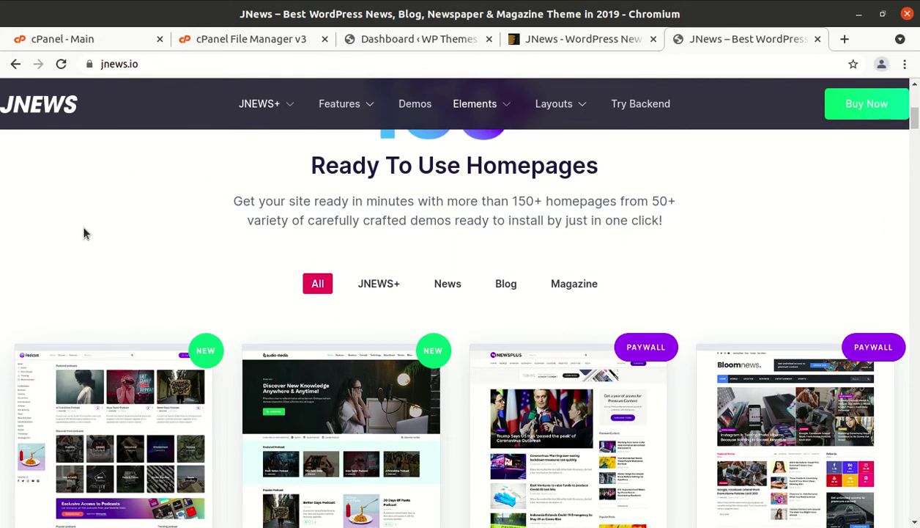
scroll(142, 281, down, 2)
scroll(142, 281, up, 4)
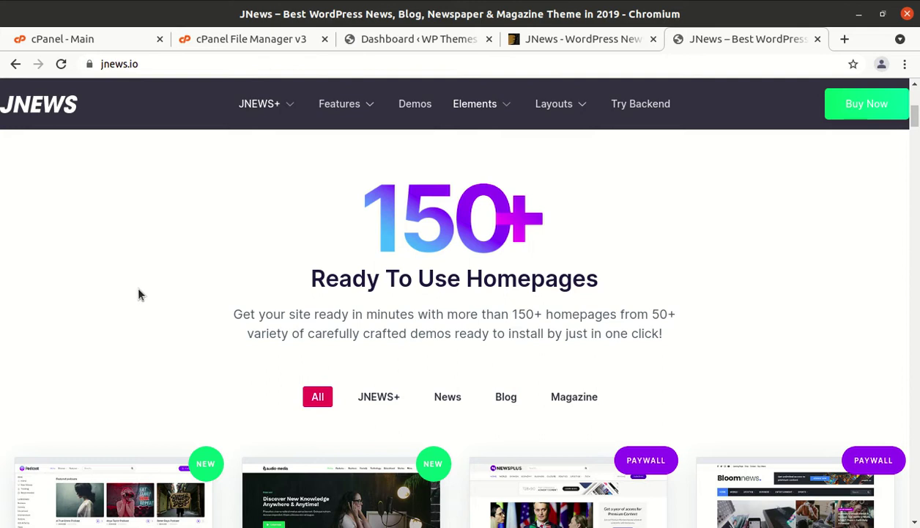
scroll(138, 312, down, 2)
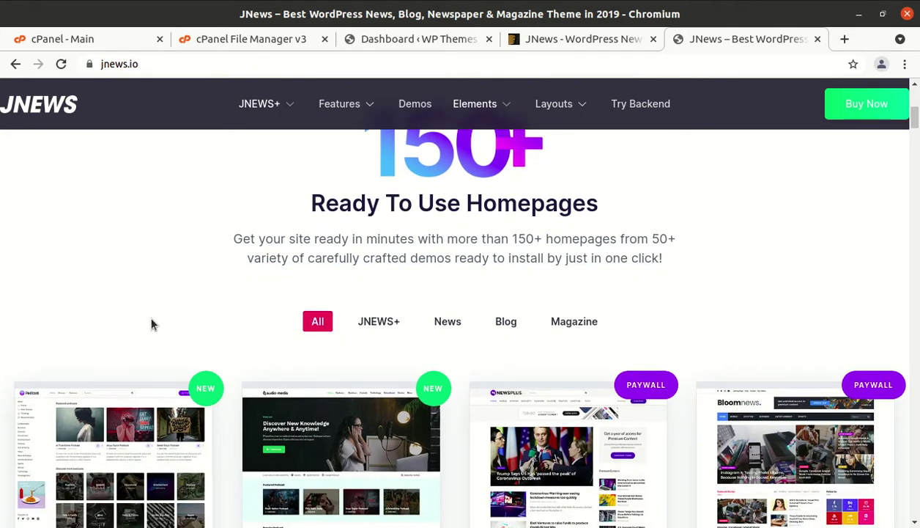
scroll(152, 323, down, 10)
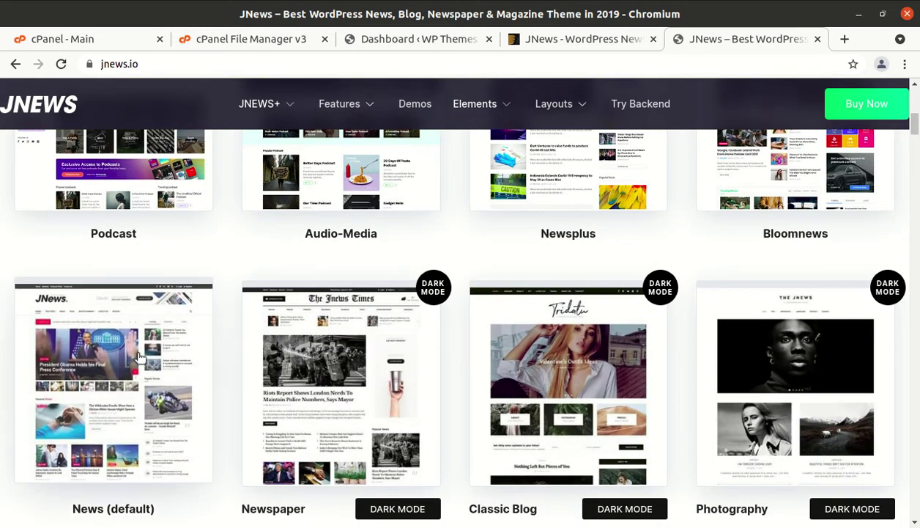
scroll(124, 357, up, 2)
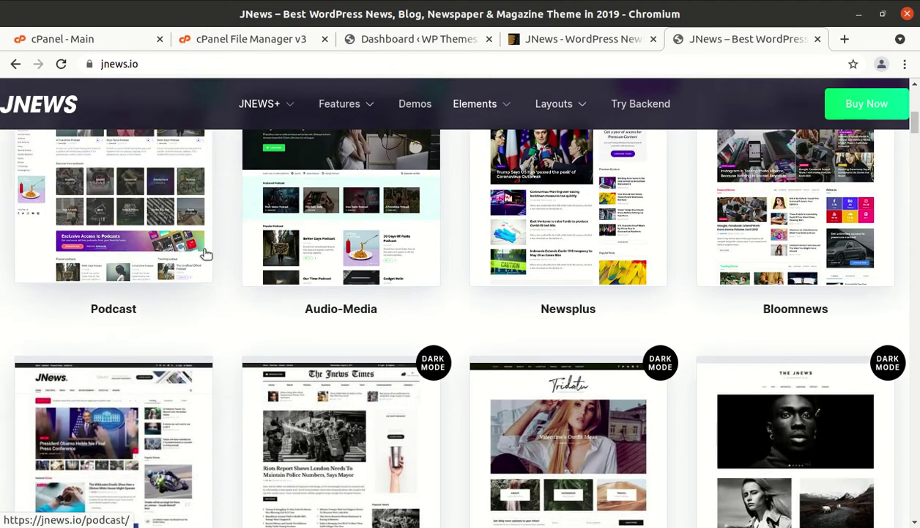
scroll(825, 263, down, 2)
scroll(826, 273, down, 3)
scroll(72, 264, down, 4)
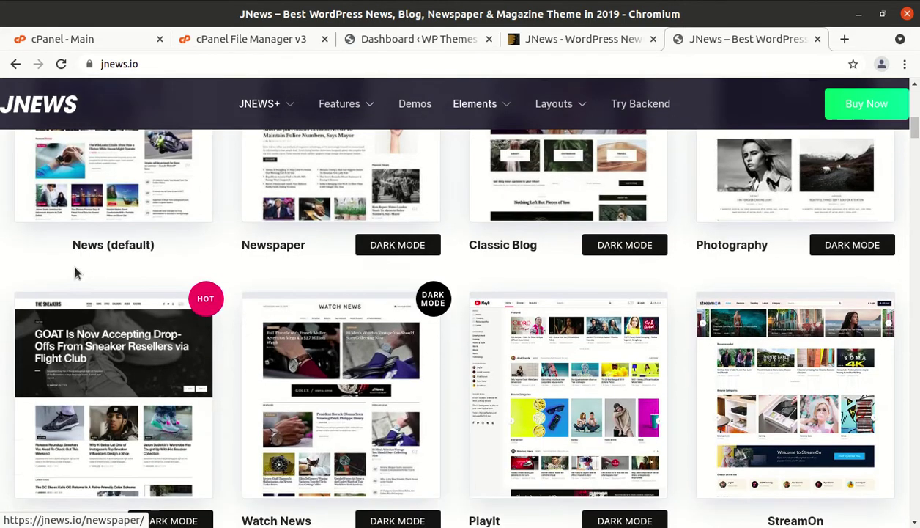
scroll(76, 359, down, 3)
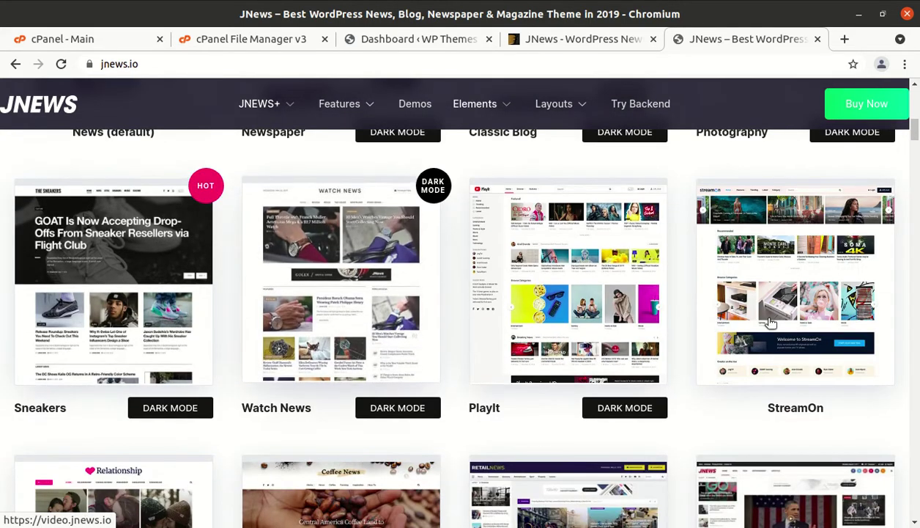
scroll(828, 317, down, 7)
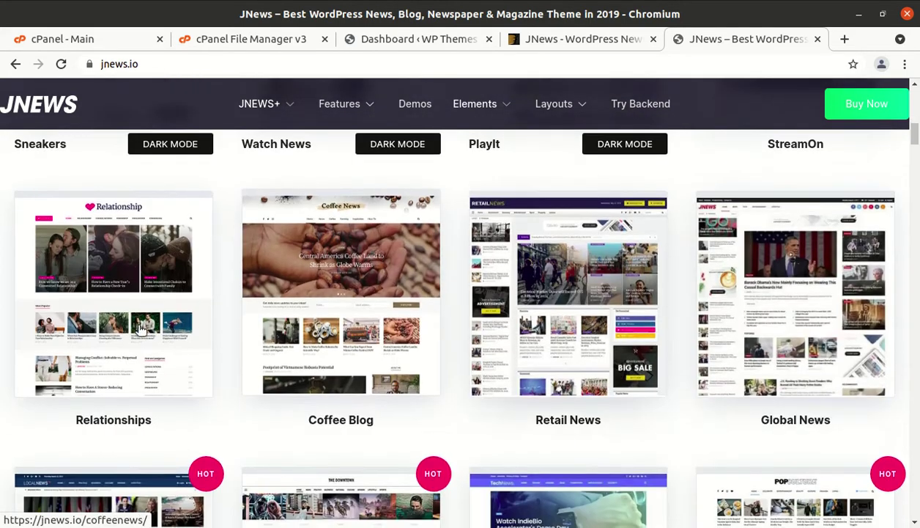
scroll(68, 329, down, 5)
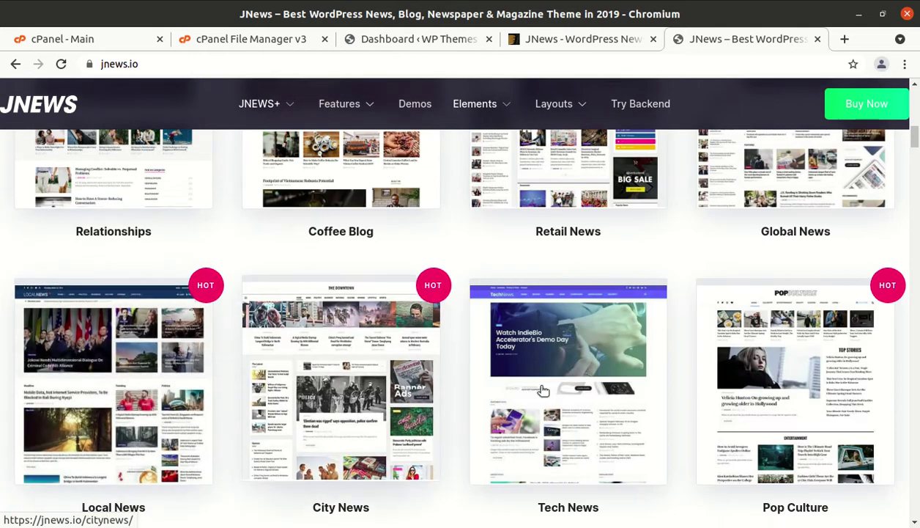
scroll(789, 363, down, 5)
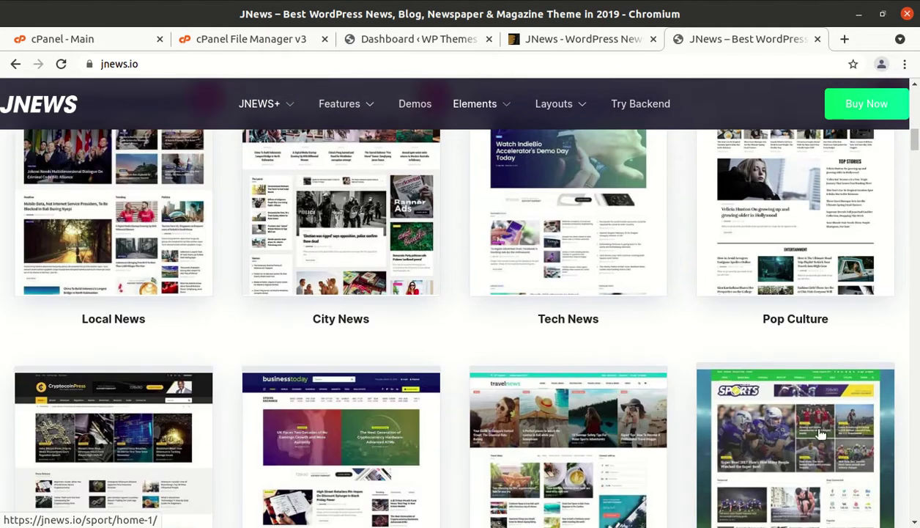
scroll(523, 418, down, 3)
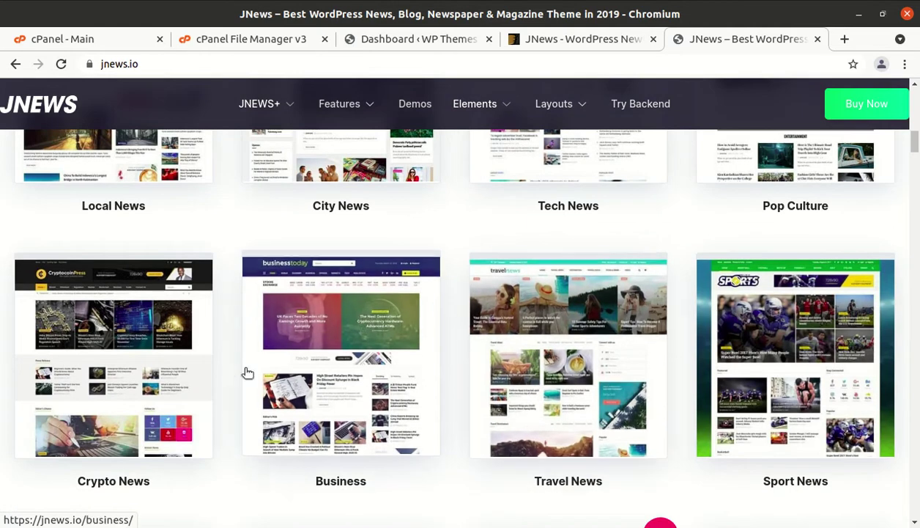
scroll(146, 377, down, 5)
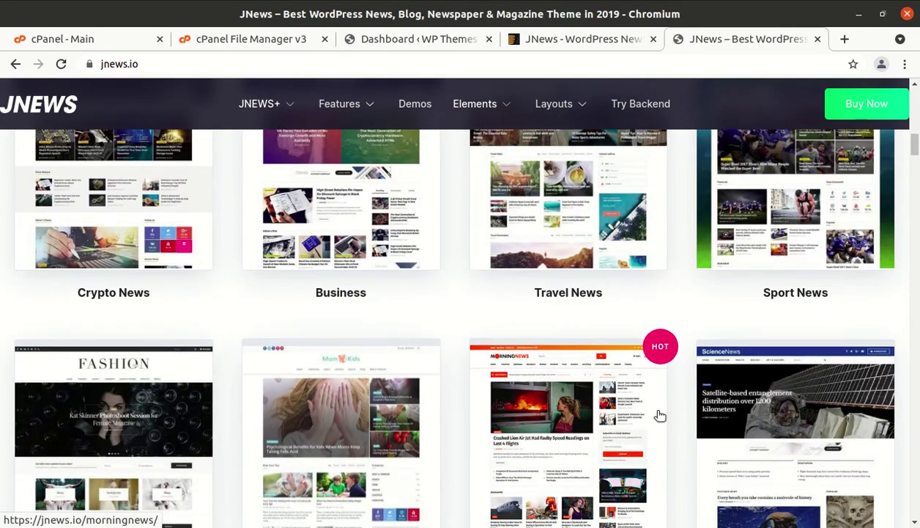
scroll(806, 410, down, 6)
scroll(815, 415, down, 6)
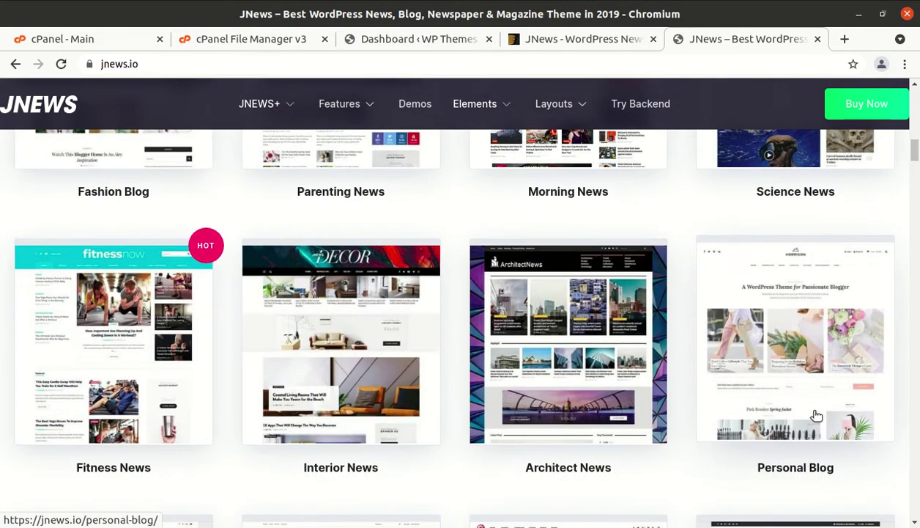
scroll(816, 415, down, 1)
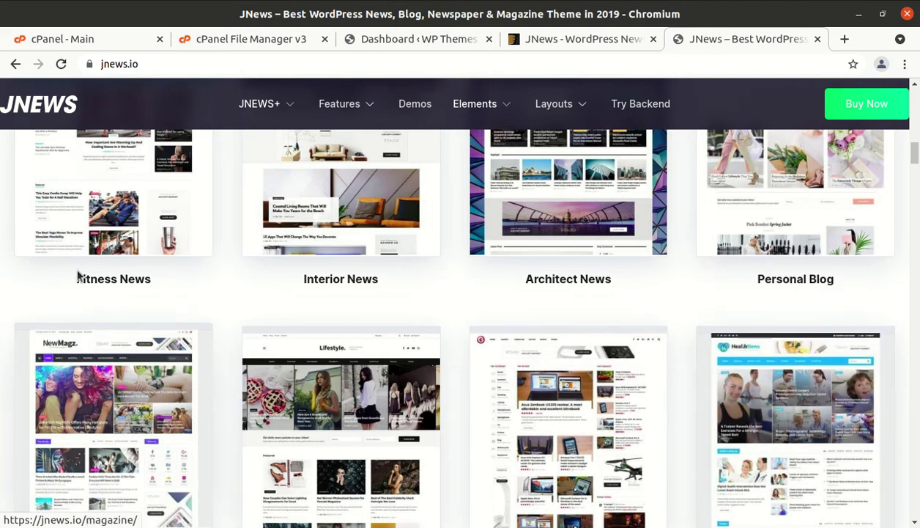
scroll(767, 403, down, 2)
scroll(483, 394, down, 3)
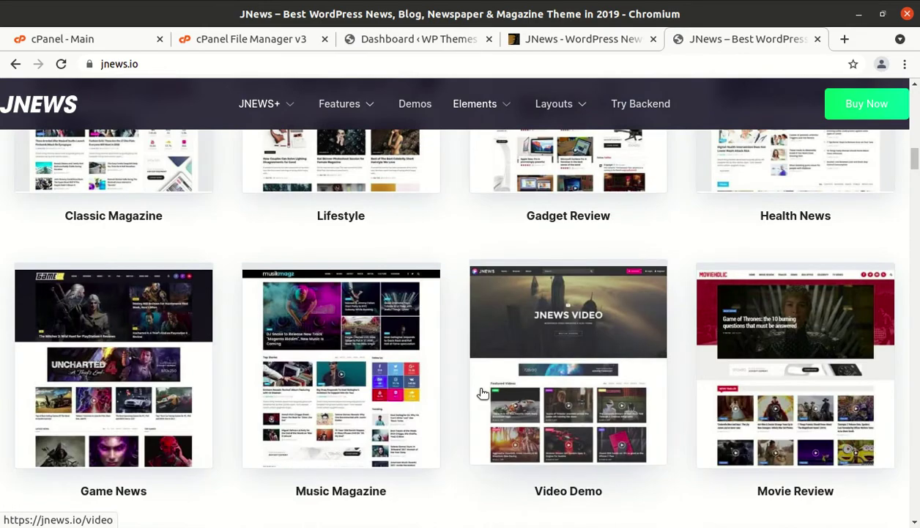
scroll(468, 438, down, 15)
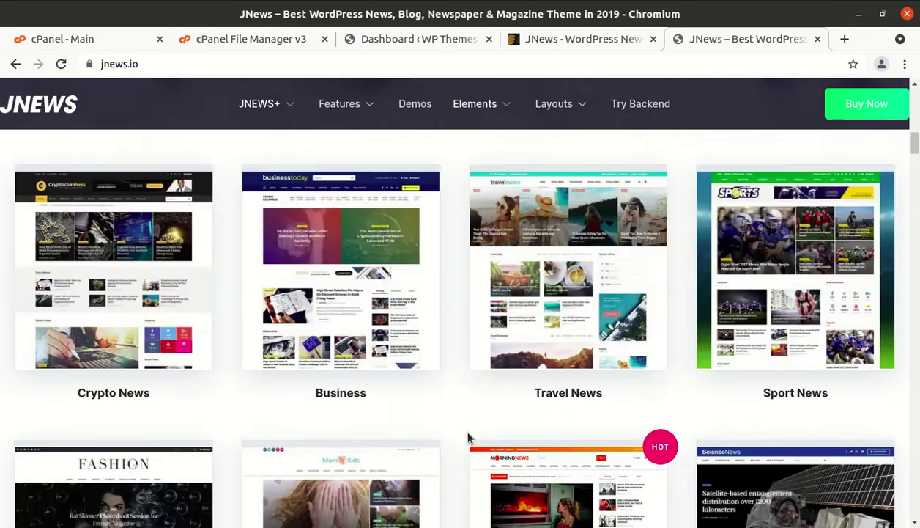
scroll(468, 438, up, 12)
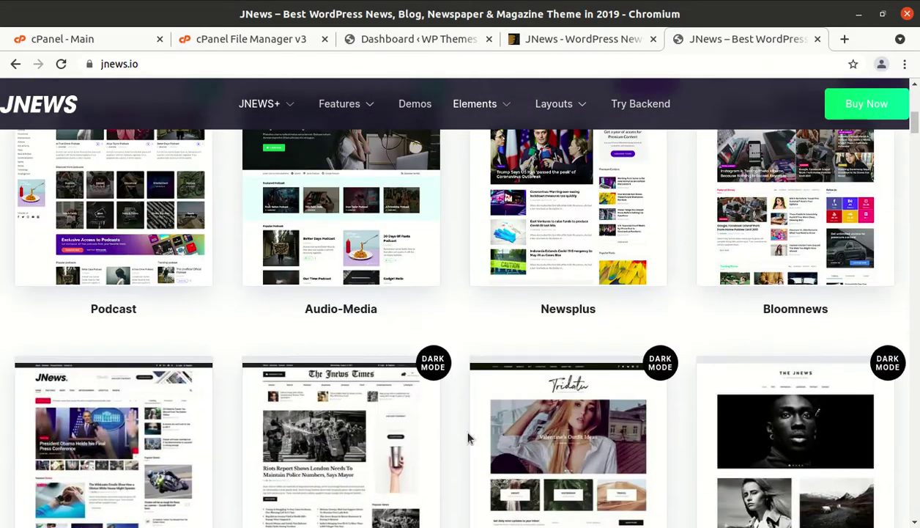
scroll(468, 437, up, 2)
scroll(222, 435, down, 2)
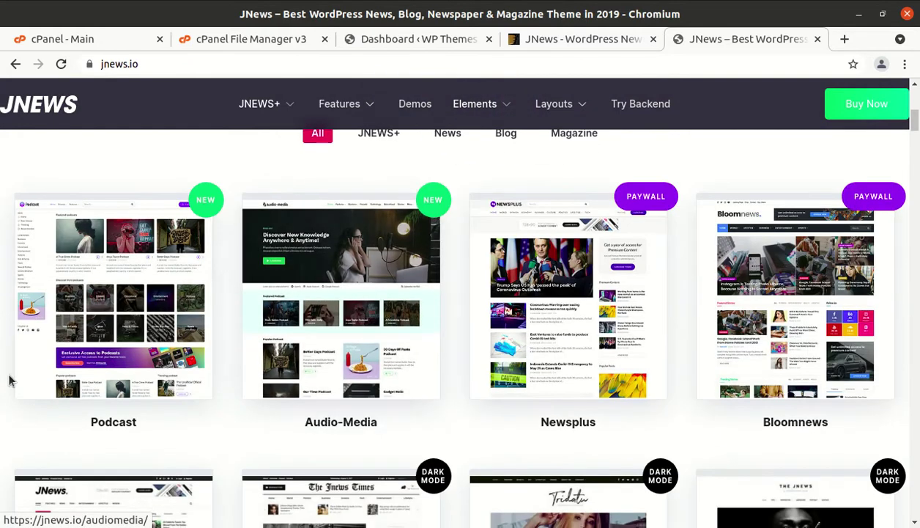
Open the Podcast demo and view its New Release and Trending pages.
click(87, 352)
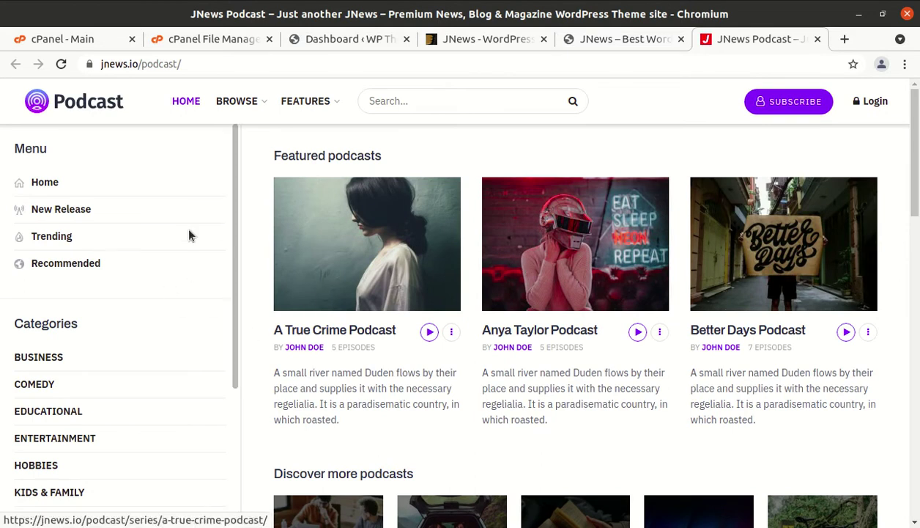
click(65, 208)
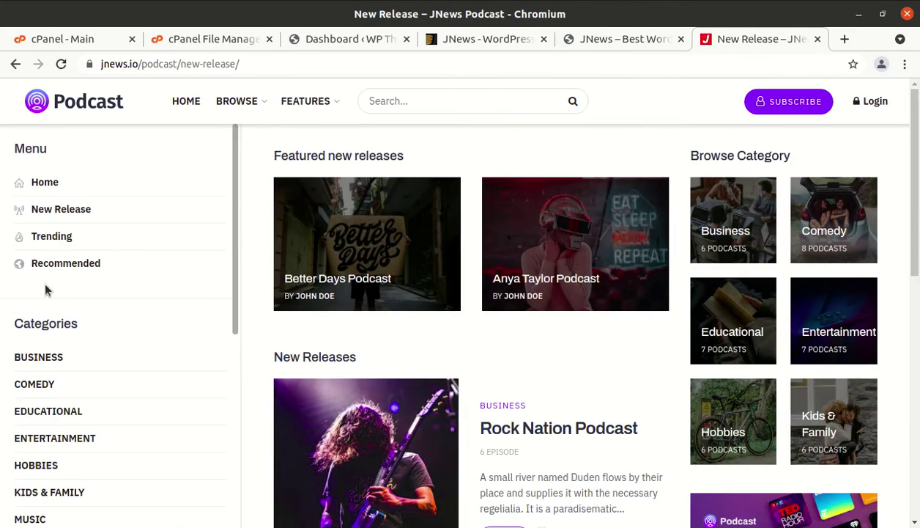
click(49, 244)
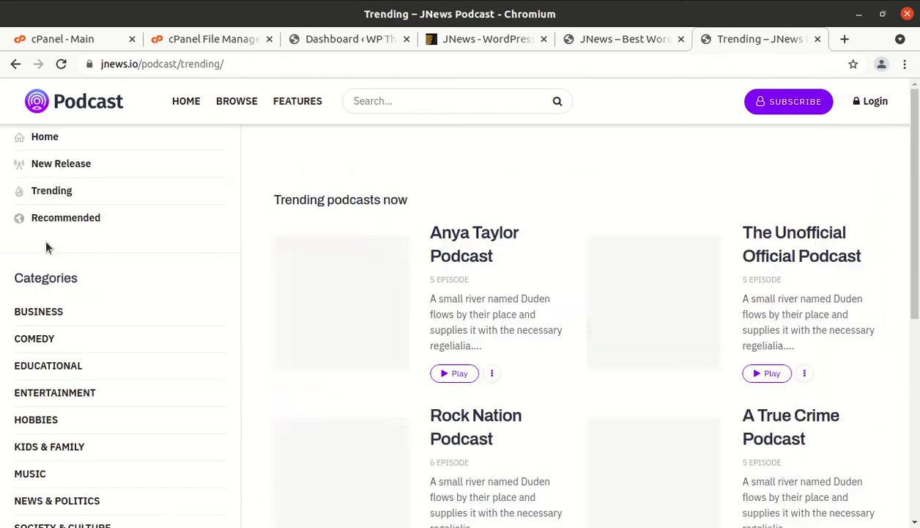
scroll(391, 279, down, 3)
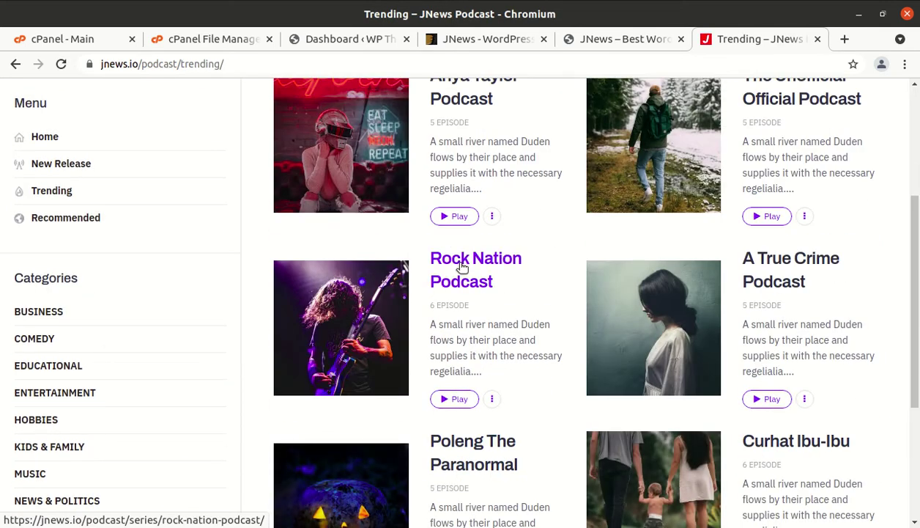
Open the Rock Nation Podcast series from the trending list and look through its episodes.
click(461, 264)
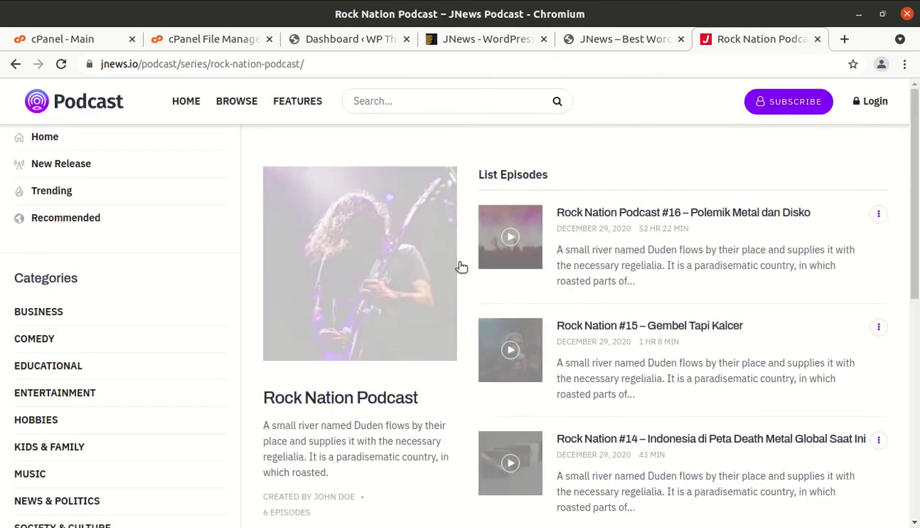
scroll(425, 335, down, 3)
scroll(425, 335, up, 3)
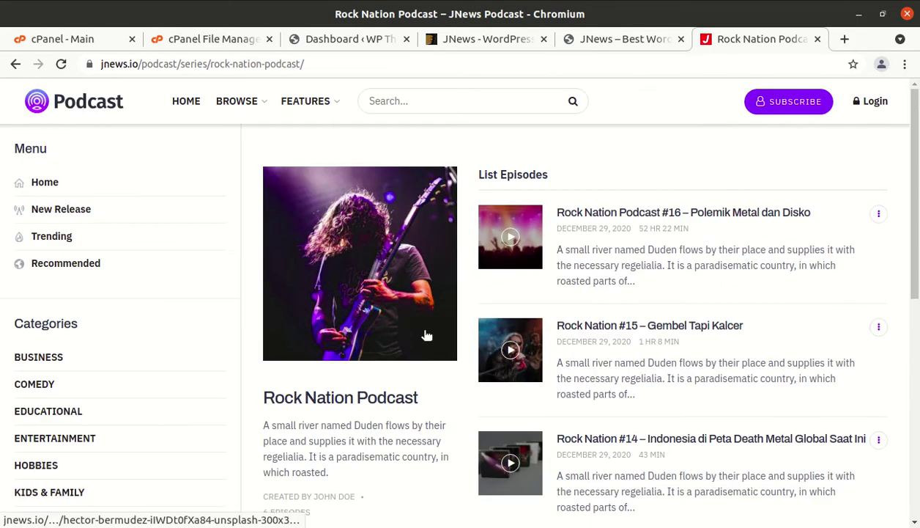
Return to the Podcast demo's homepage and examine its category, popular and trending podcast sections.
click(88, 104)
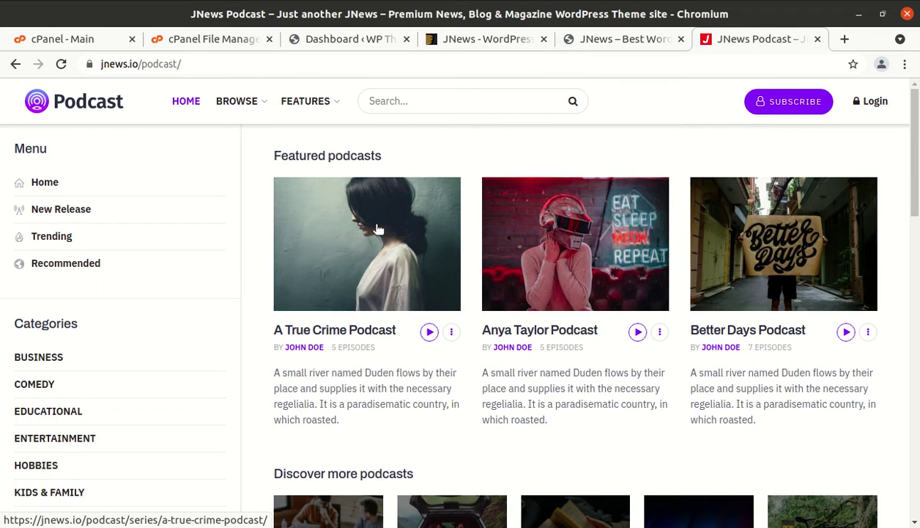
scroll(440, 273, down, 5)
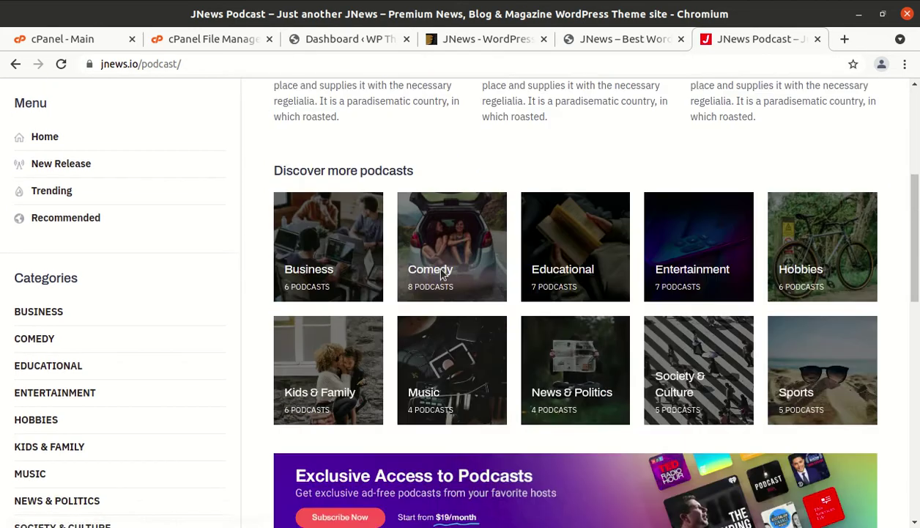
scroll(442, 274, down, 3)
scroll(442, 274, down, 3)
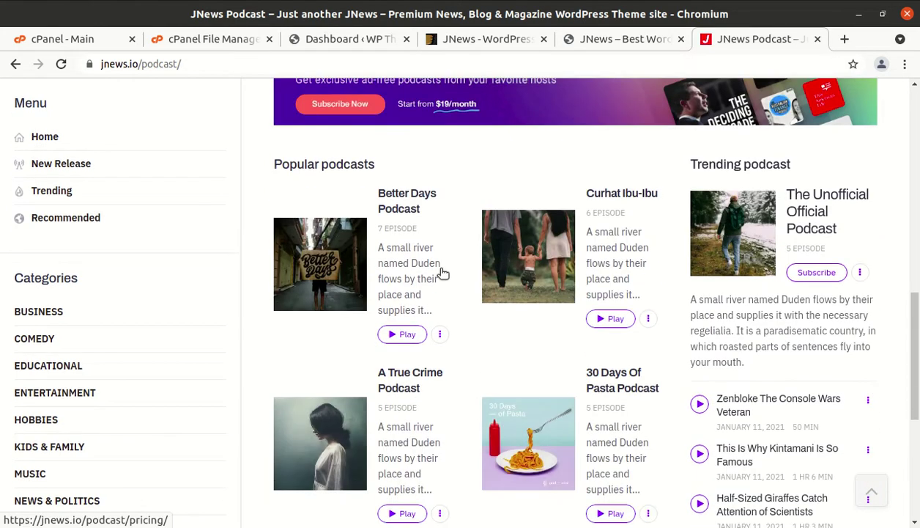
scroll(442, 274, down, 2)
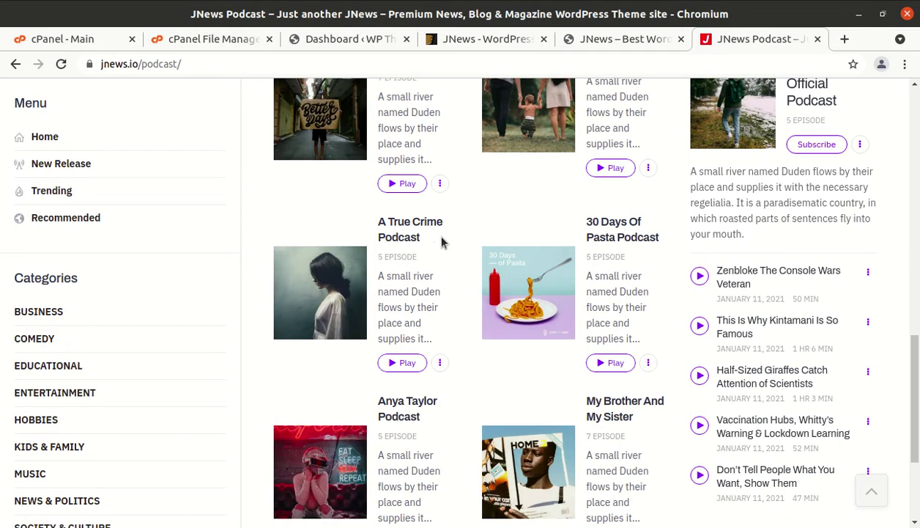
Switch to the WP Themes WordPress dashboard and visit the live site.
click(316, 45)
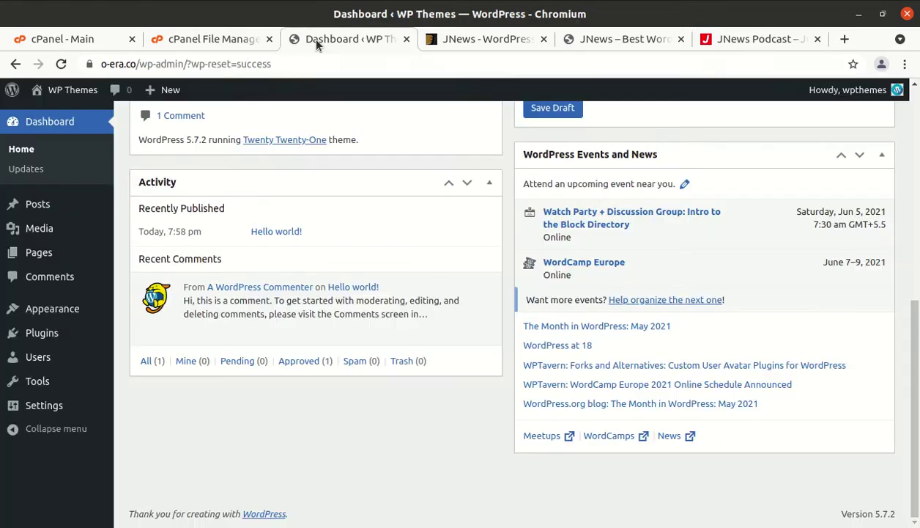
scroll(93, 142, up, 3)
mouse_move(66, 91)
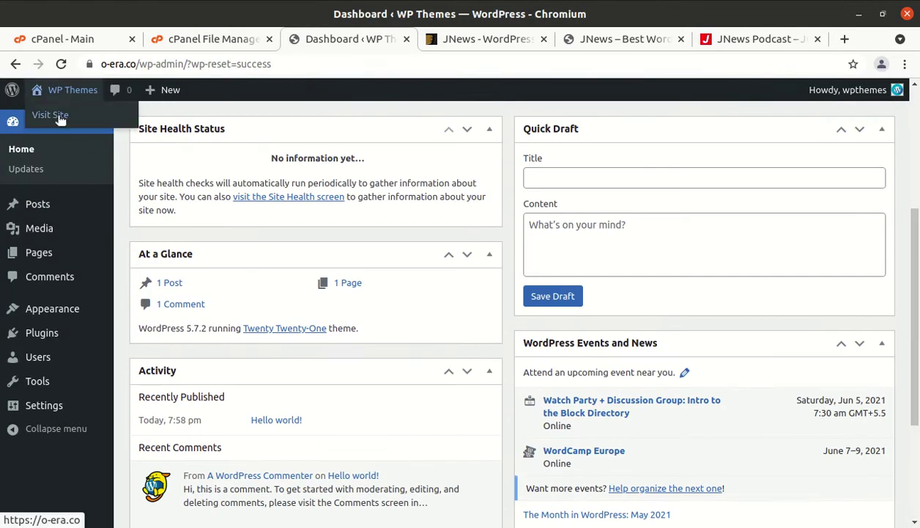
click(57, 116)
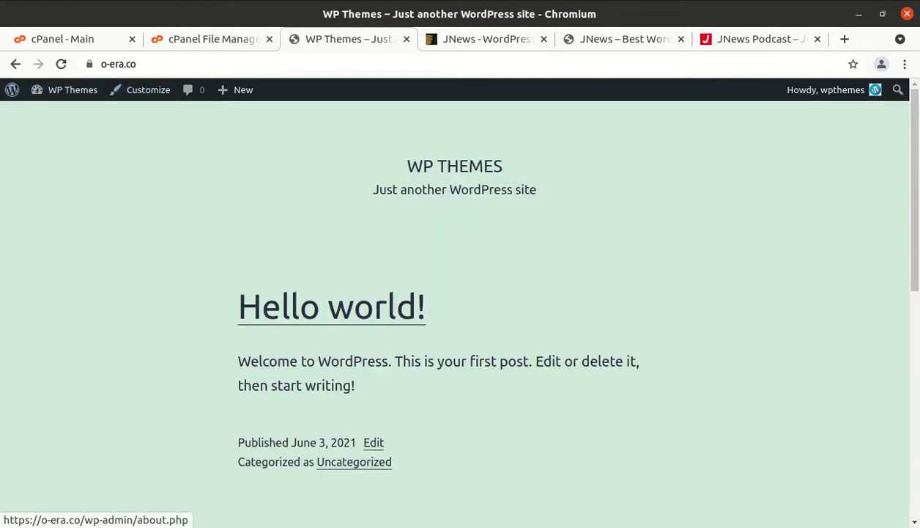
Switch to the file manager, open the jnews_v8.0.7 folder in Downloads and select the Documentation folder.
key(alt+Tab)
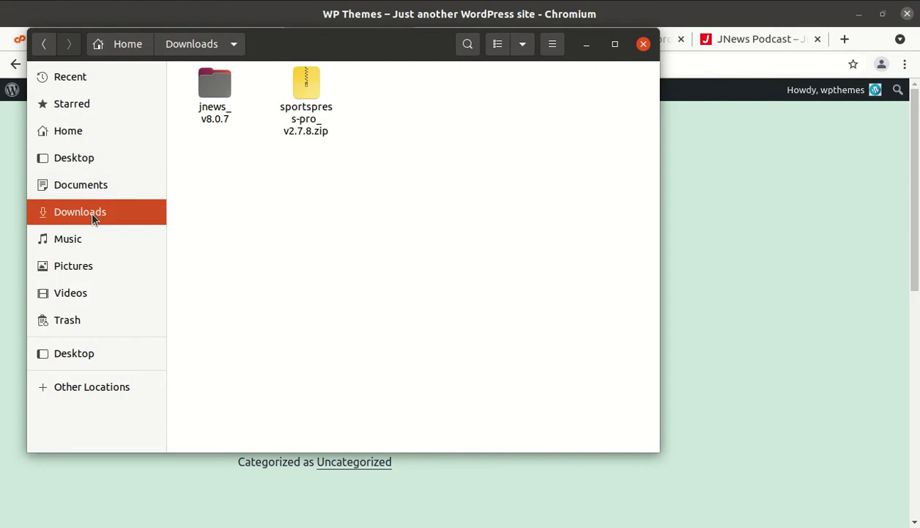
double_click(212, 106)
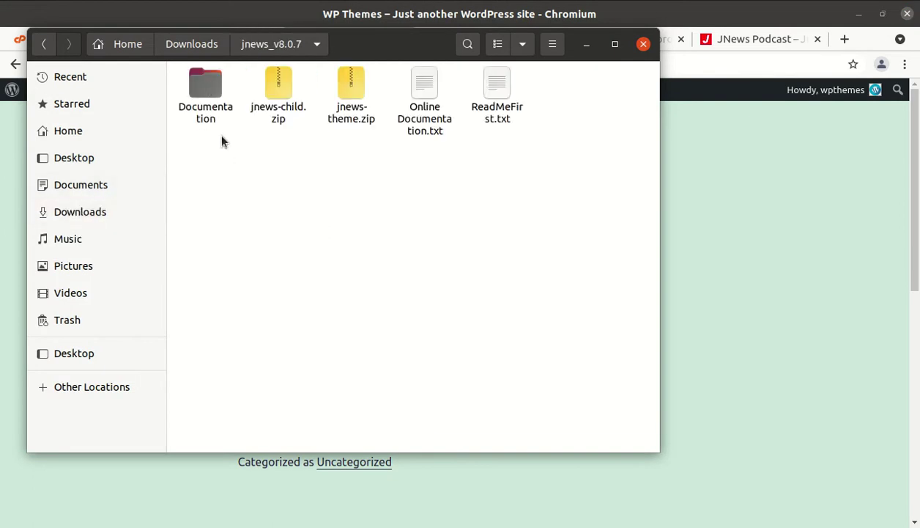
click(206, 115)
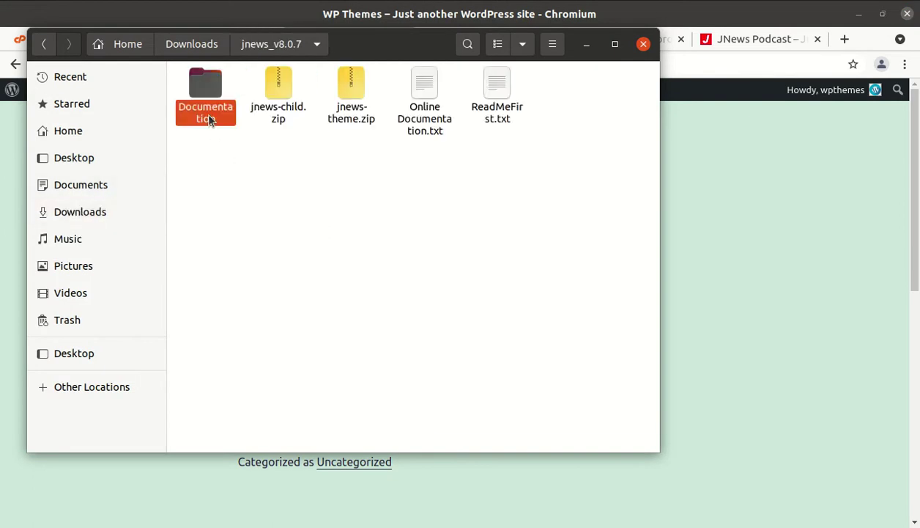
Check the jnews-child.zip and jnews-theme.zip packages in the jnews_v8.0.7 folder and minimize the file manager.
click(261, 110)
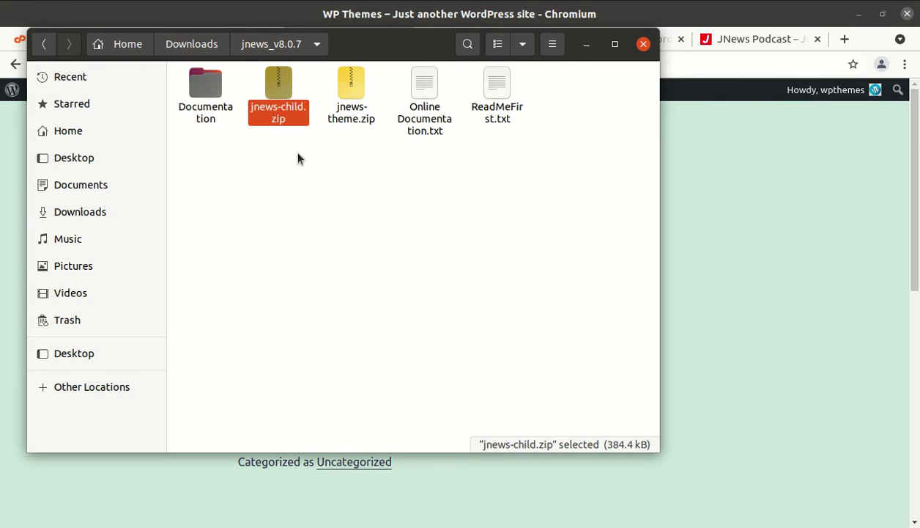
click(351, 115)
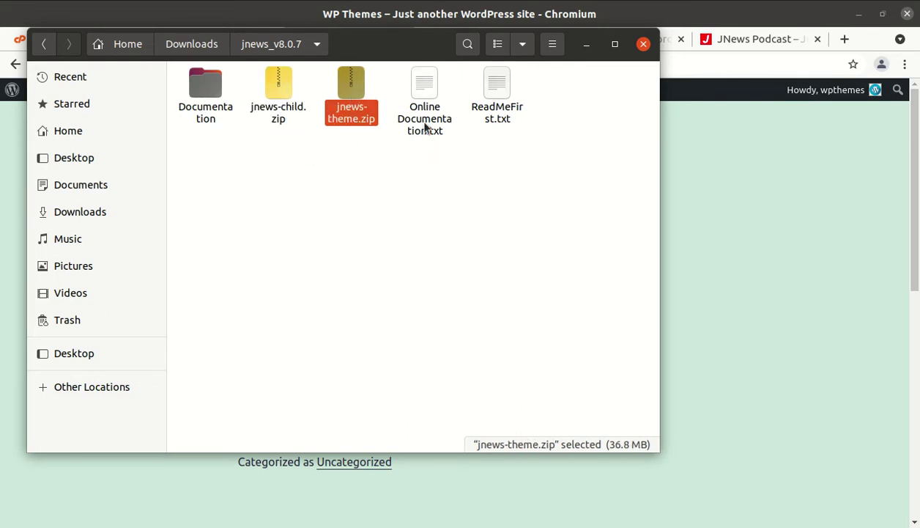
click(586, 45)
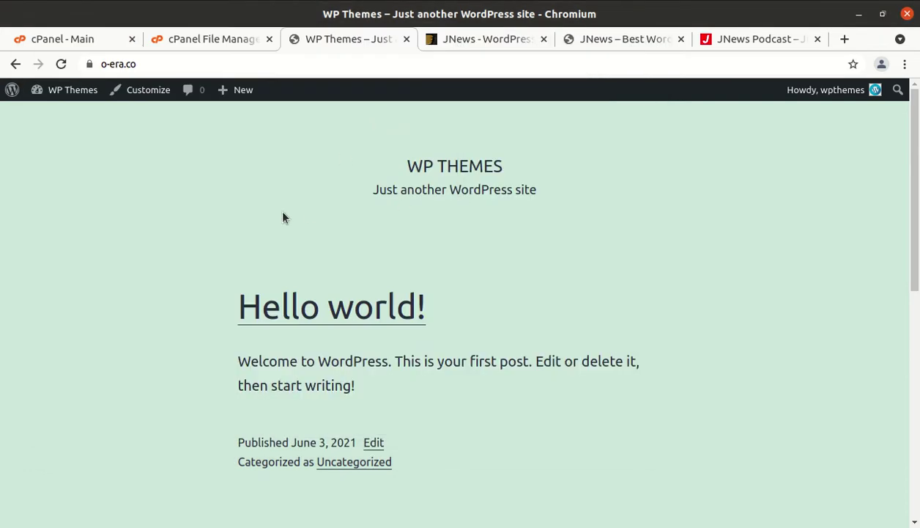
Go to the site's Themes management page and bring up the upload form for adding a new theme.
mouse_move(71, 100)
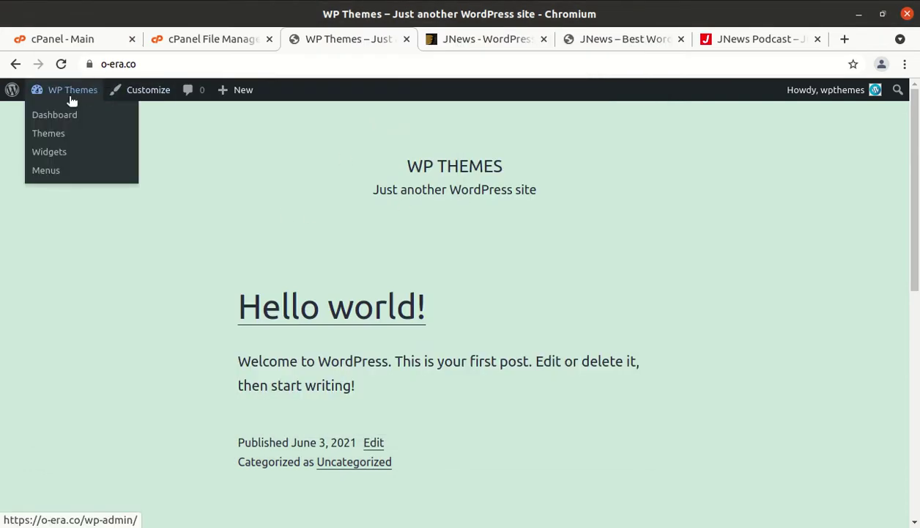
click(55, 140)
scroll(56, 139, down, 1)
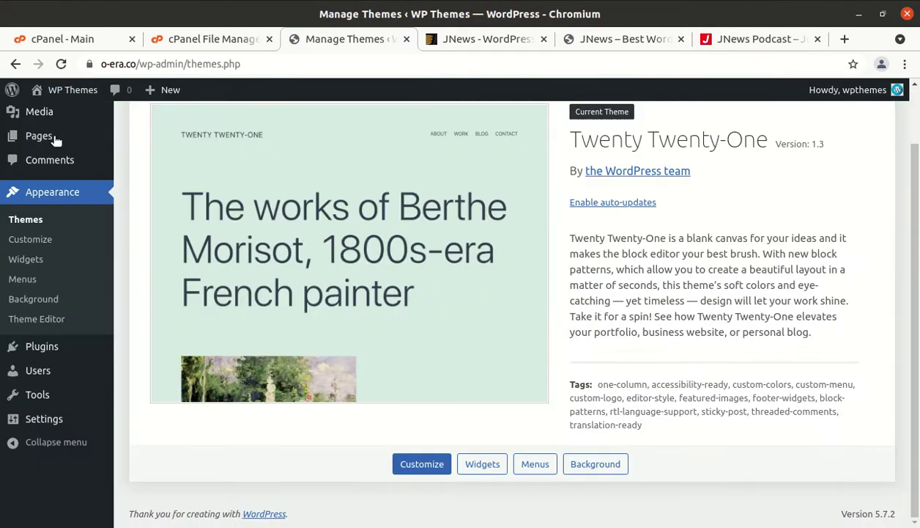
scroll(200, 215, up, 1)
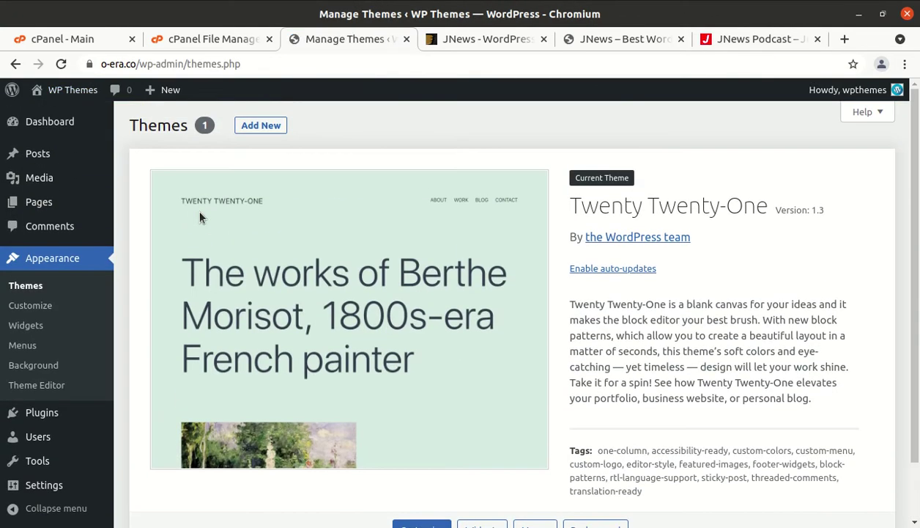
click(239, 127)
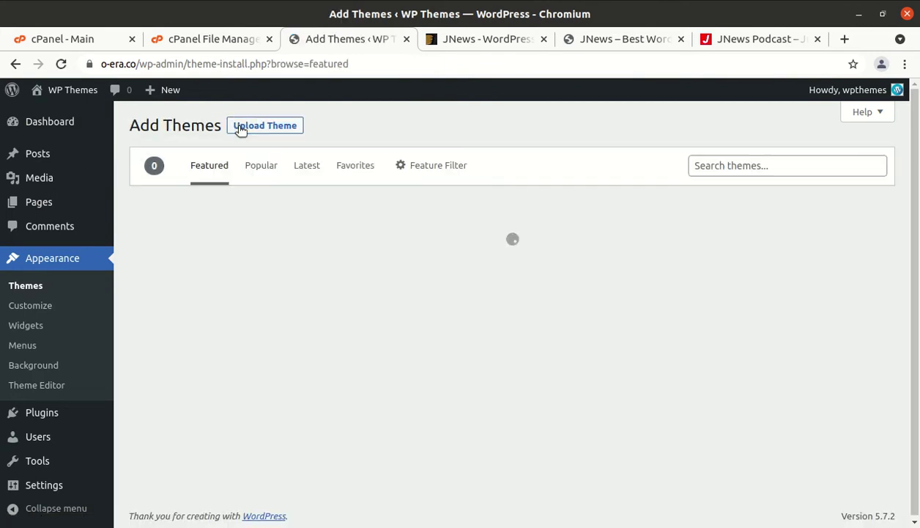
click(241, 128)
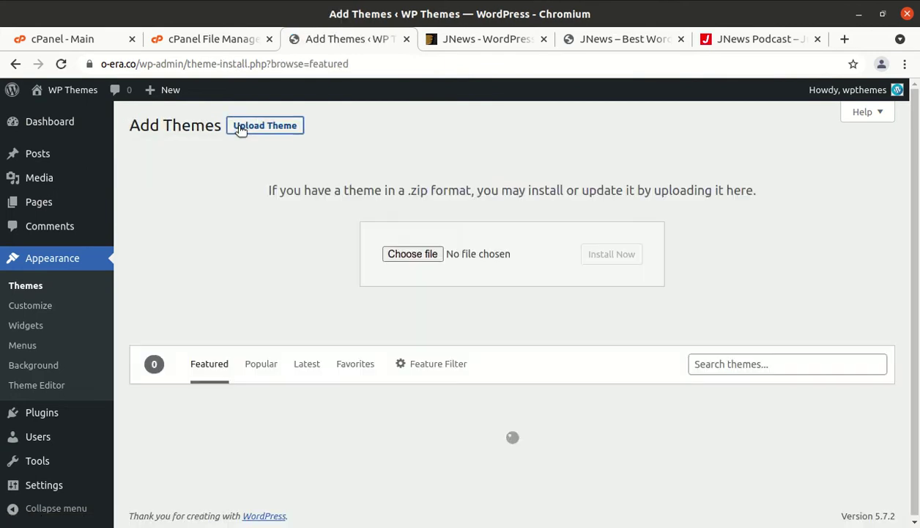
click(402, 253)
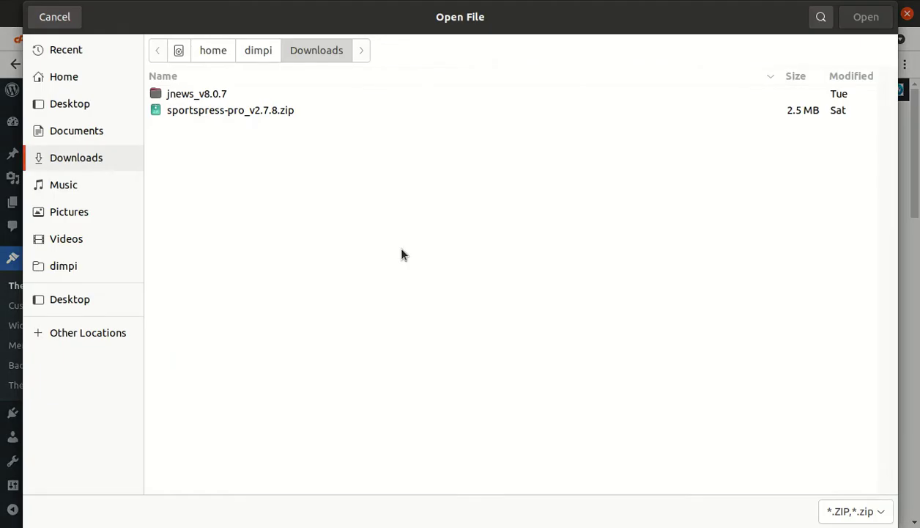
double_click(204, 96)
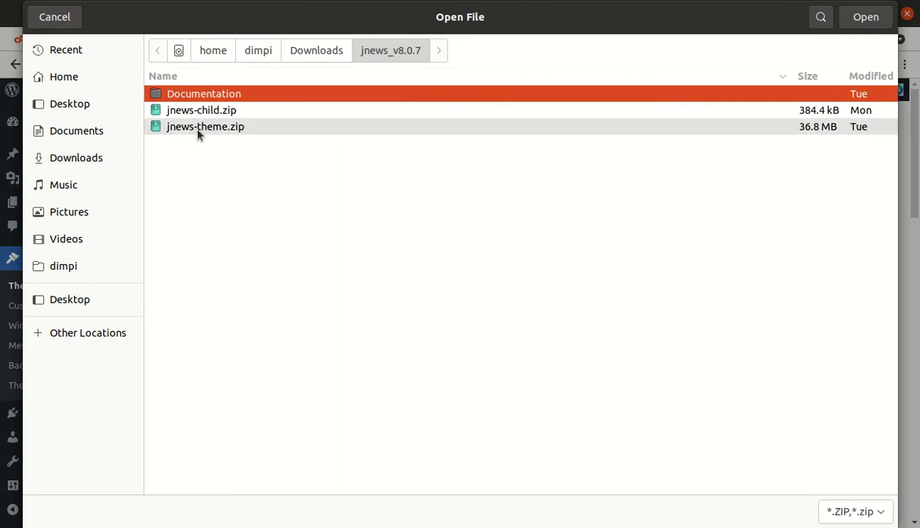
click(258, 131)
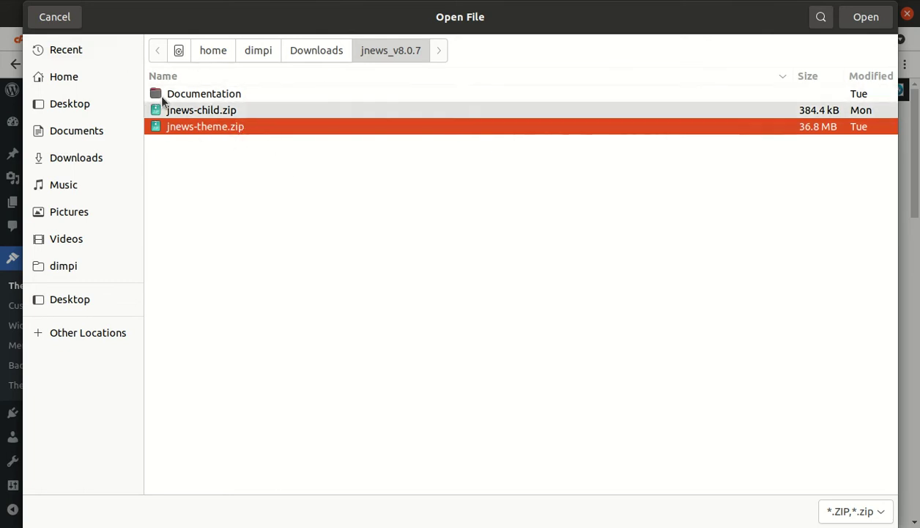
click(78, 19)
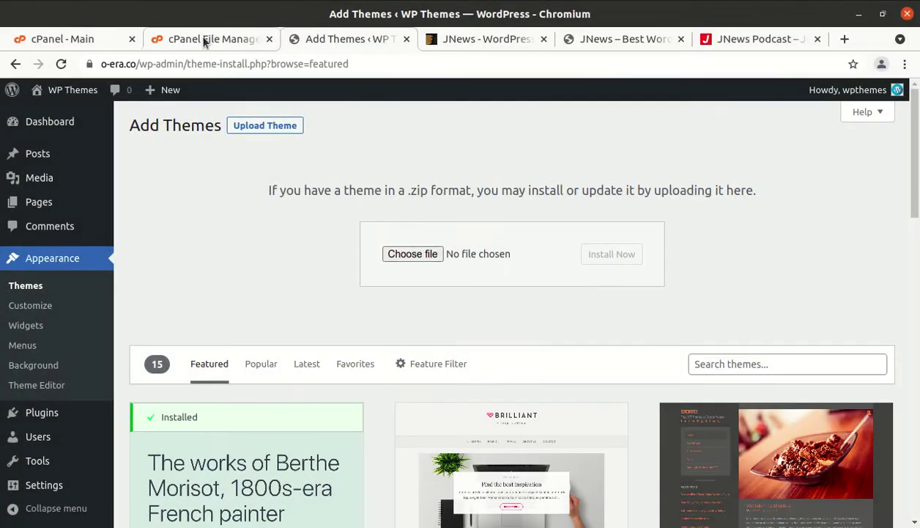
Switch to cPanel File Manager, open o-era.co/wp-content/themes and upload jnews-theme.zip from the jnews_v8.0.7 folder into it.
click(205, 41)
double_click(330, 254)
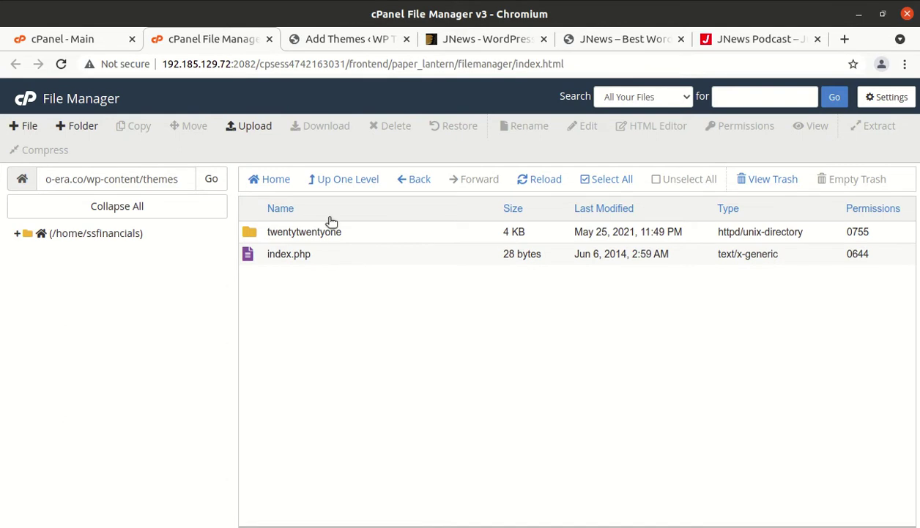
click(257, 122)
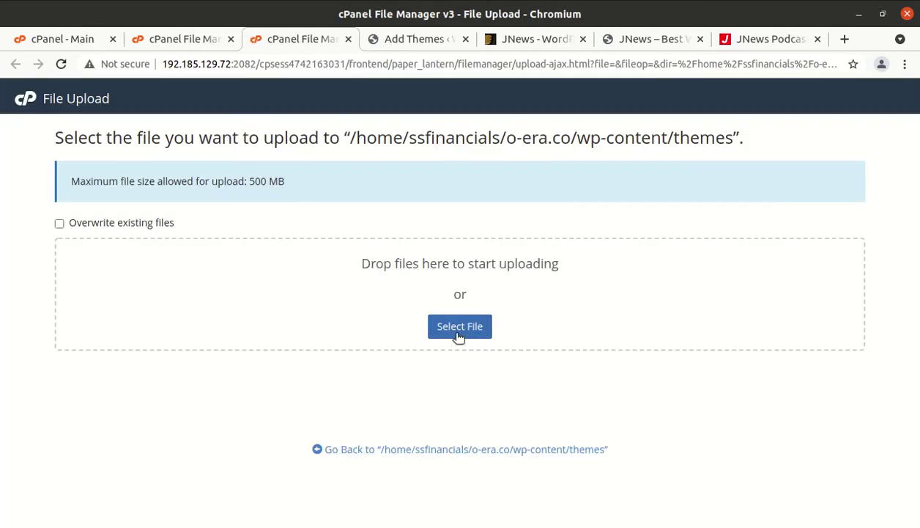
click(458, 331)
double_click(212, 99)
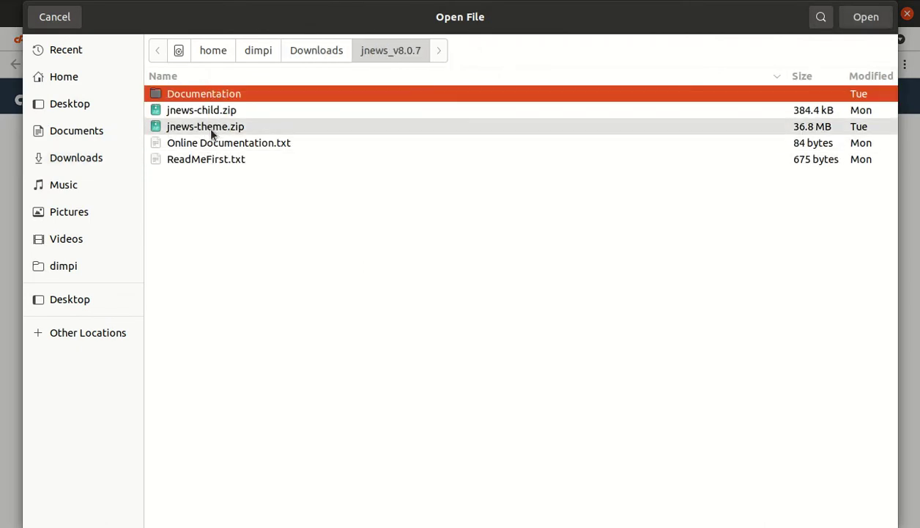
click(207, 126)
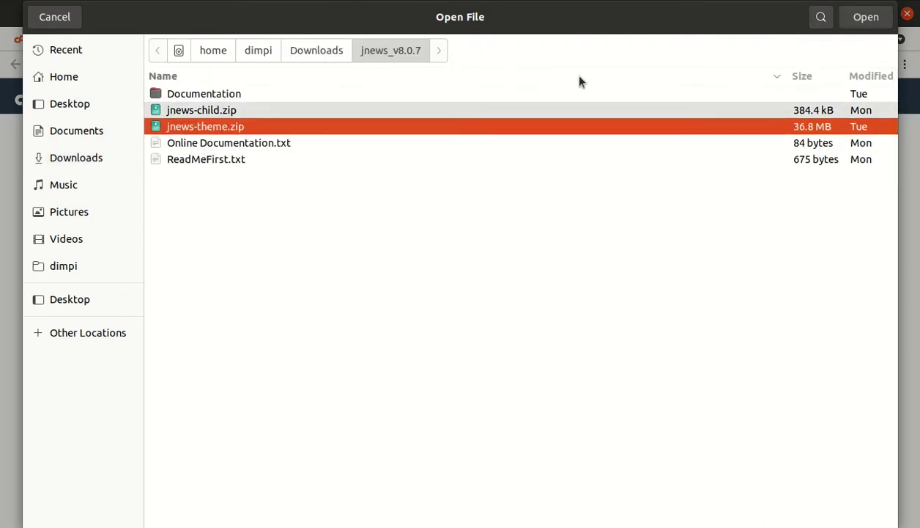
click(865, 19)
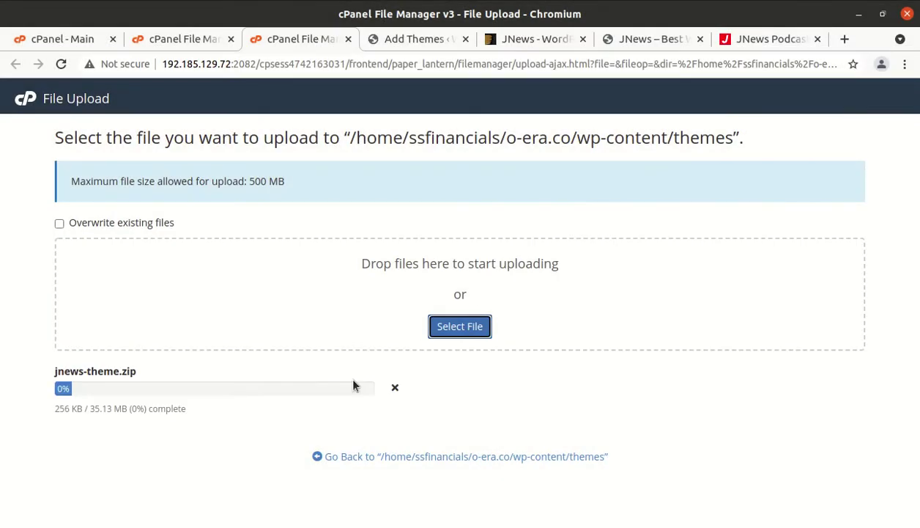
Monitor the jnews-theme.zip upload until it completes, checking the WordPress theme upload form meanwhile, and close the upload page.
drag(91, 408, 116, 408)
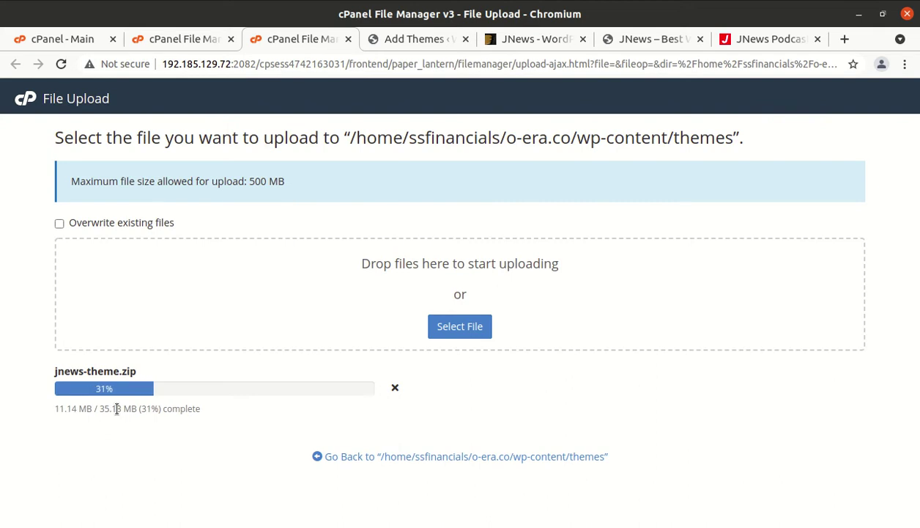
click(405, 38)
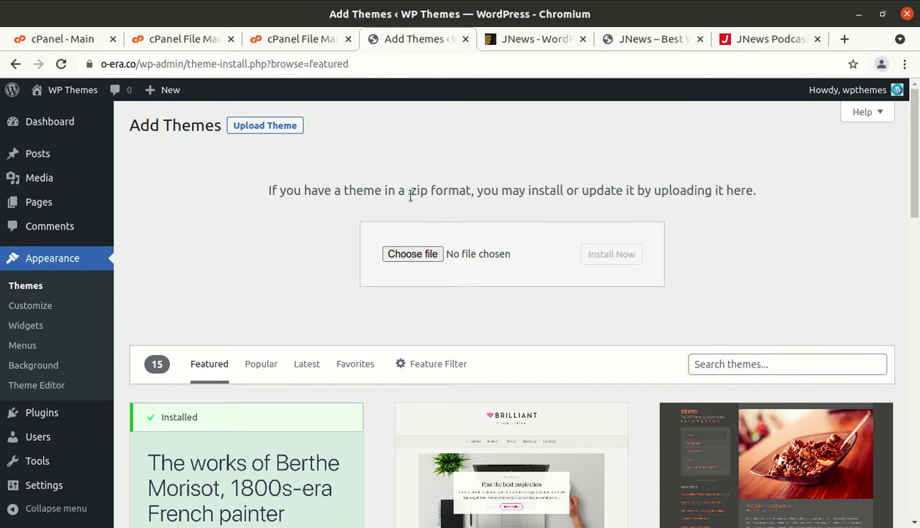
click(298, 41)
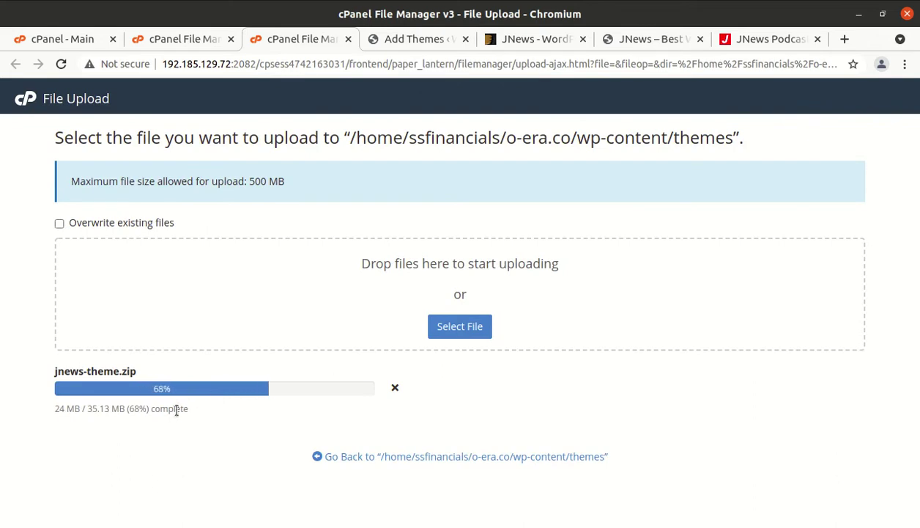
click(407, 42)
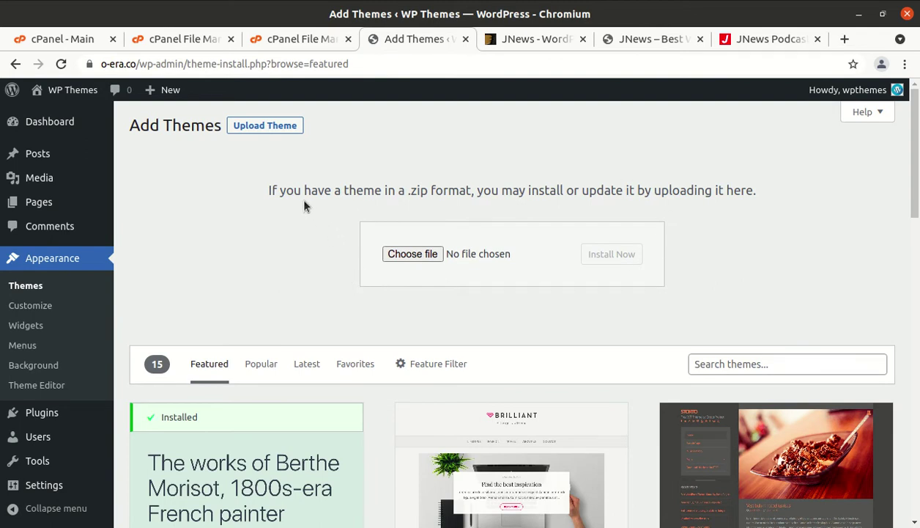
click(292, 41)
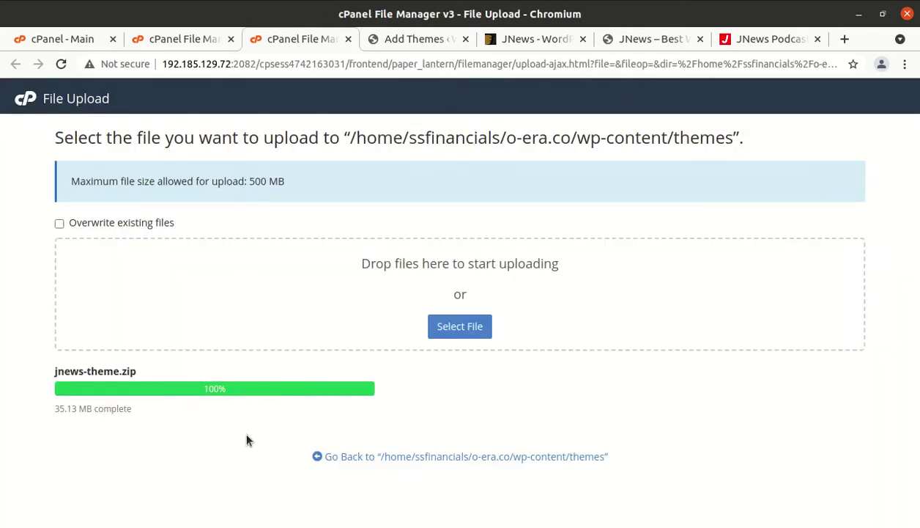
double_click(231, 390)
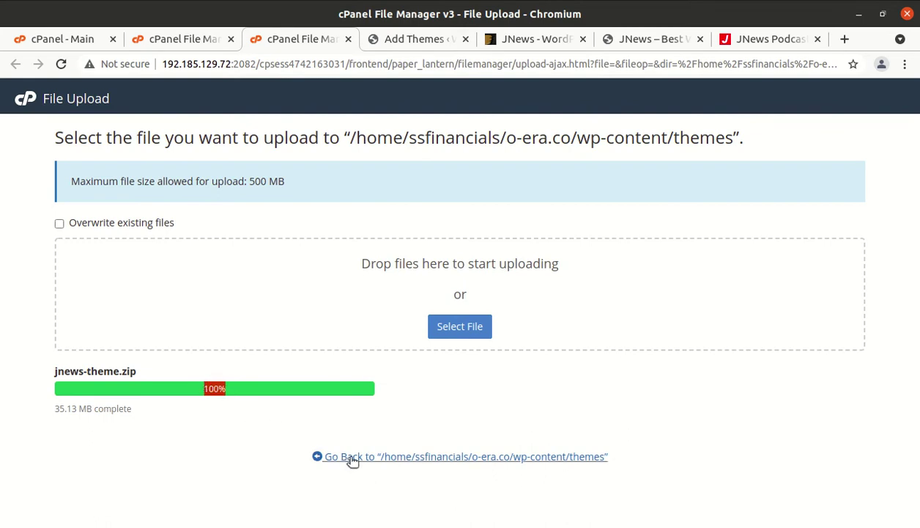
key(ctrl+w)
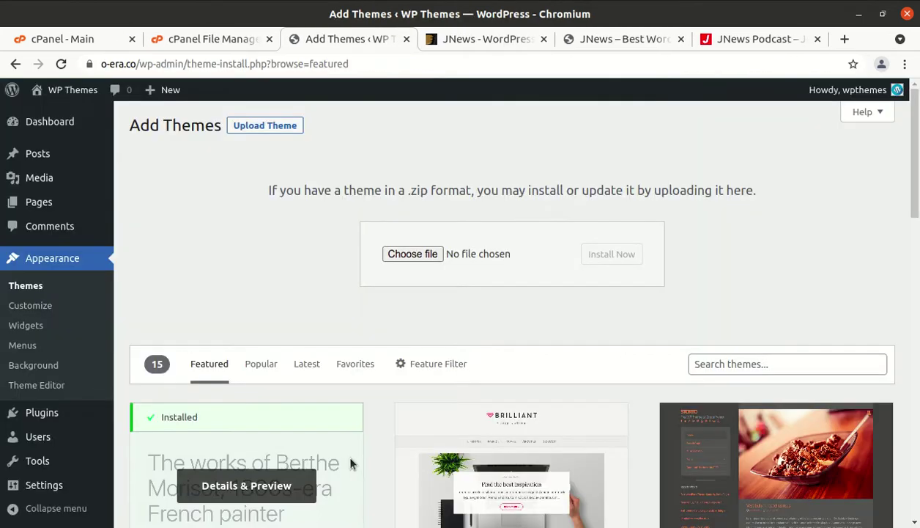
Extract jnews-theme.zip into /o-era.co/wp-content/themes in cPanel File Manager and reload the file list.
click(194, 41)
click(352, 275)
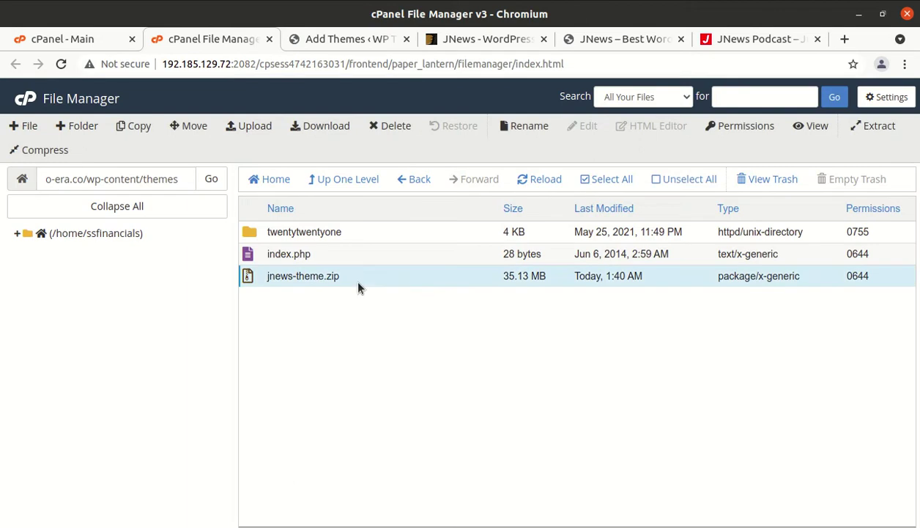
right_click(357, 284)
click(404, 439)
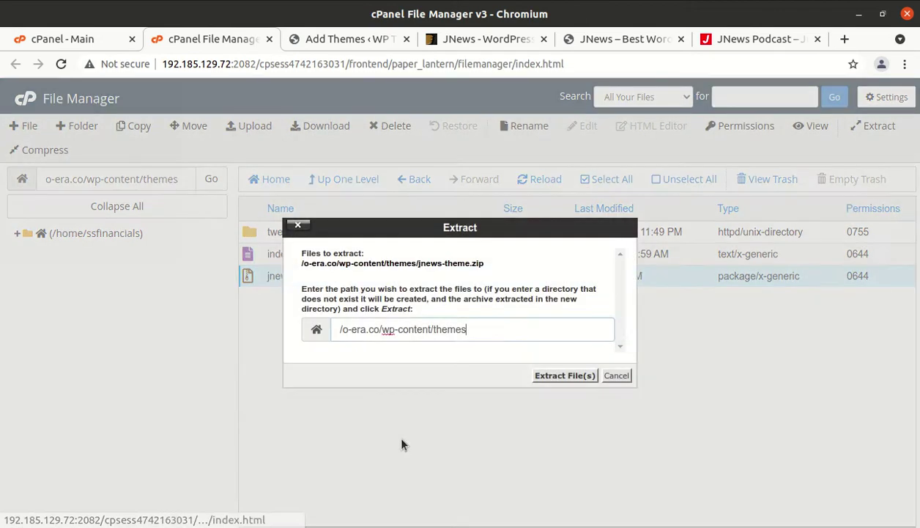
click(548, 375)
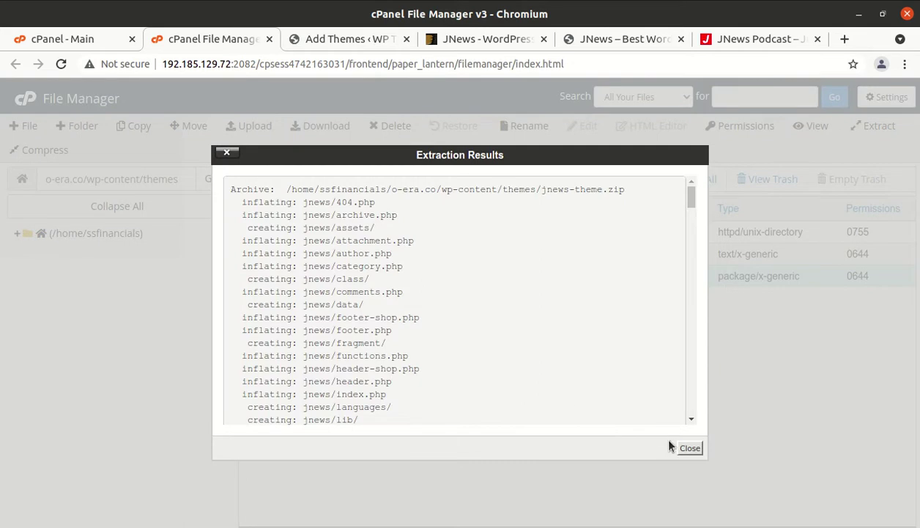
click(687, 447)
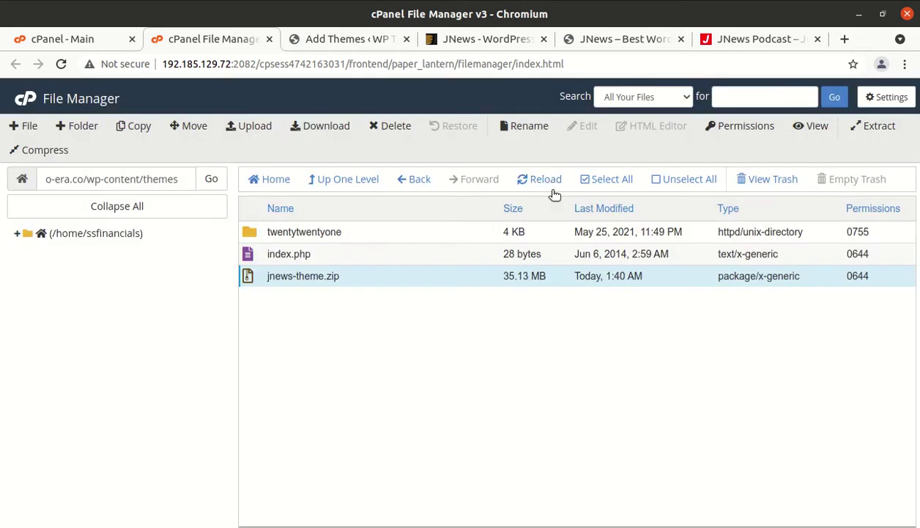
click(535, 188)
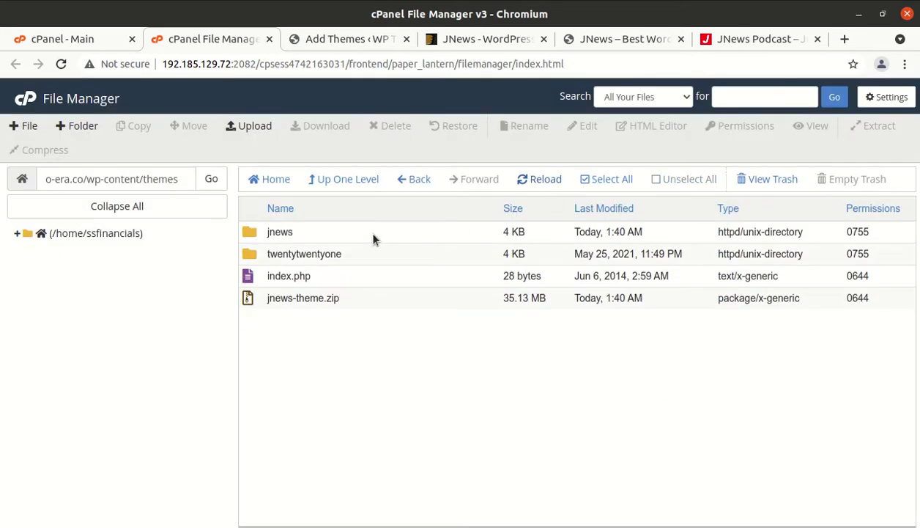
Look through the files in the extracted jnews folder and return to the themes folder.
double_click(362, 229)
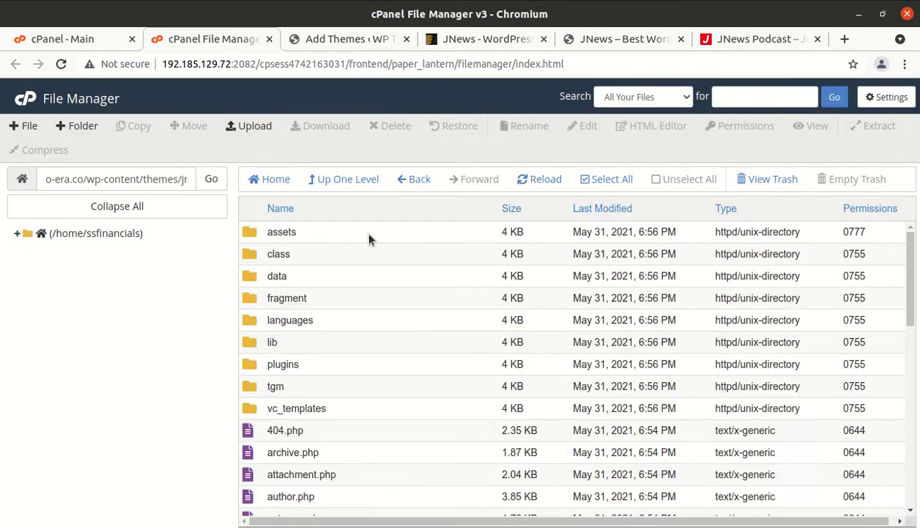
scroll(369, 238, down, 7)
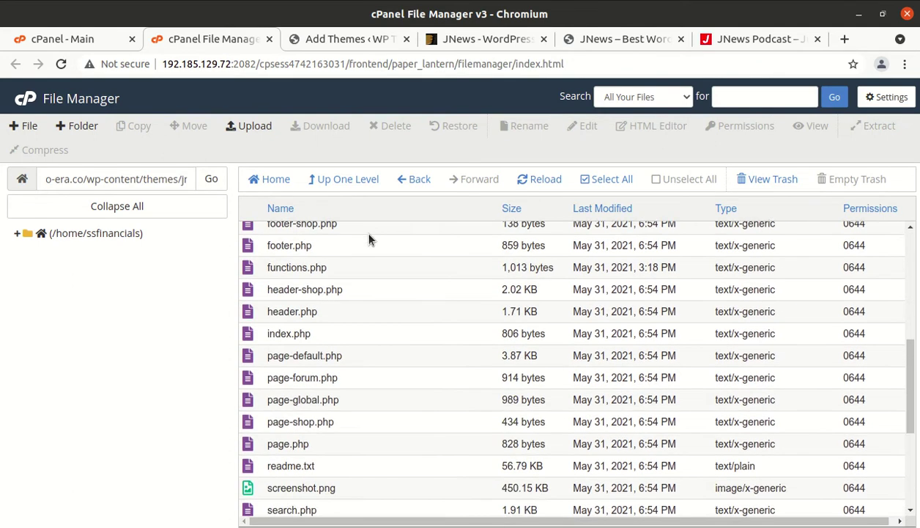
scroll(369, 238, up, 7)
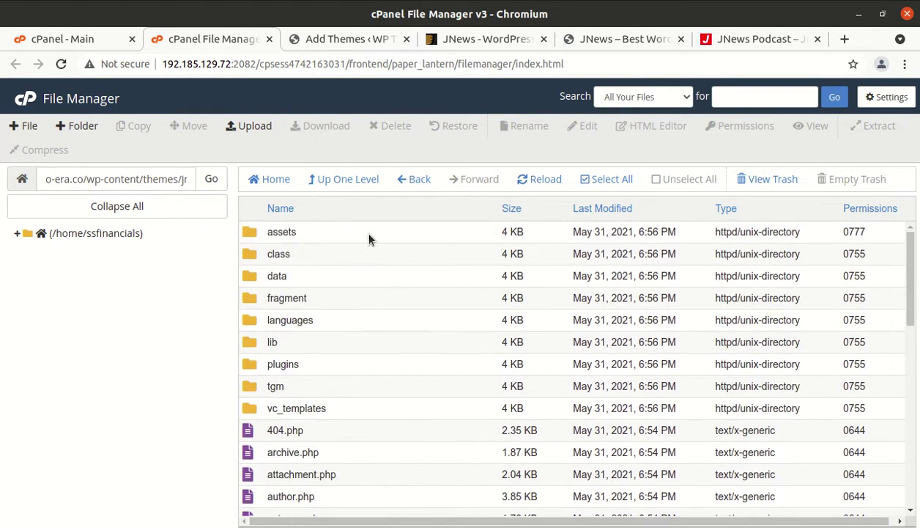
click(340, 189)
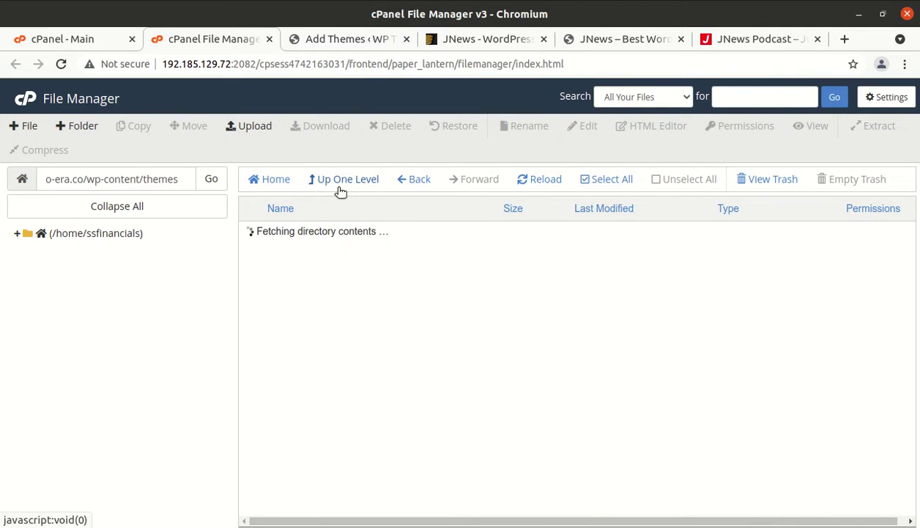
Permanently delete jnews-theme.zip from the o-era.co/wp-content/themes folder, skipping the trash.
click(380, 296)
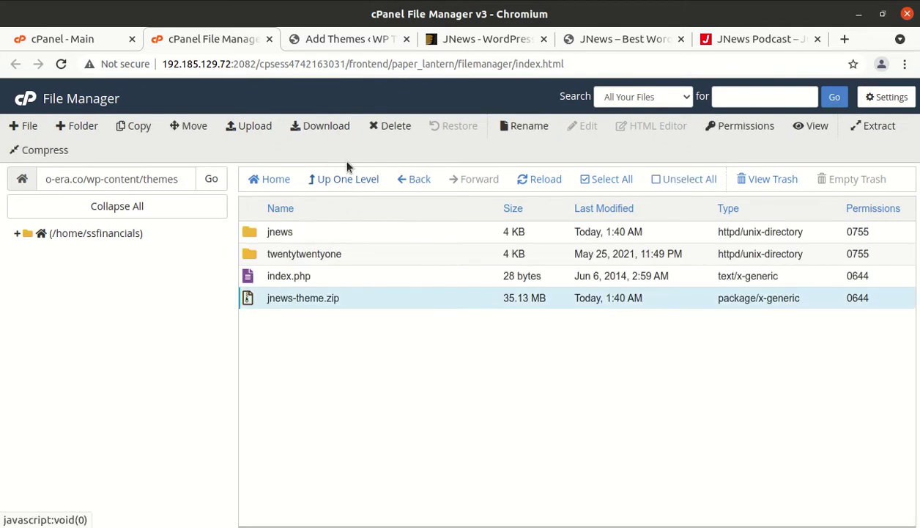
click(389, 130)
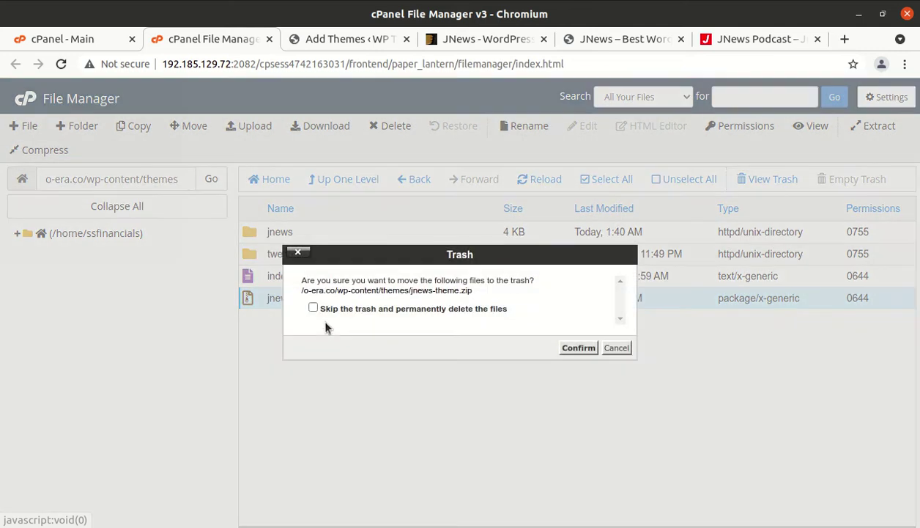
click(314, 308)
click(580, 348)
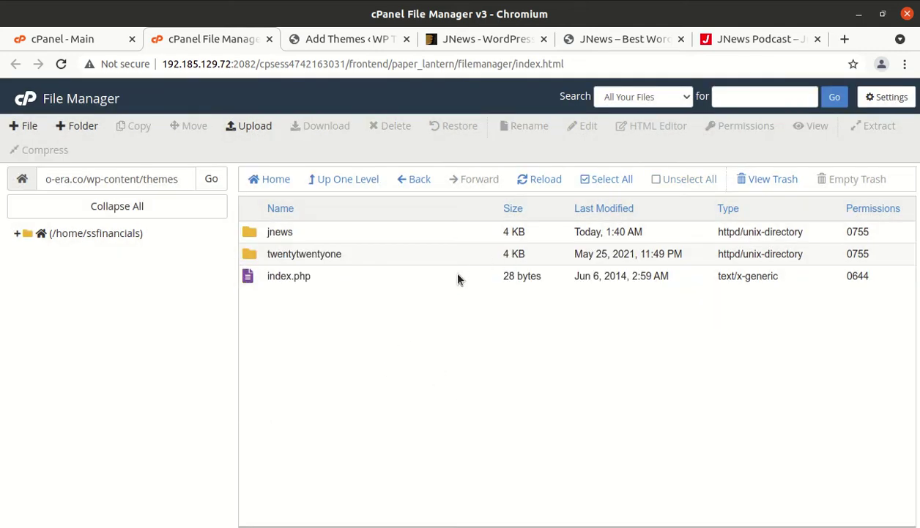
Switch to the WordPress admin, open the JNews theme's details among the installed themes, check its version and activate it.
click(325, 39)
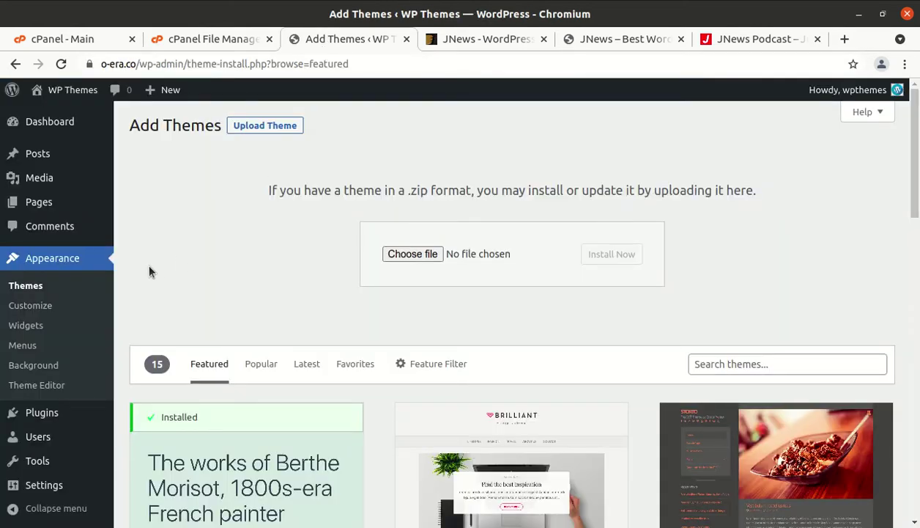
click(22, 287)
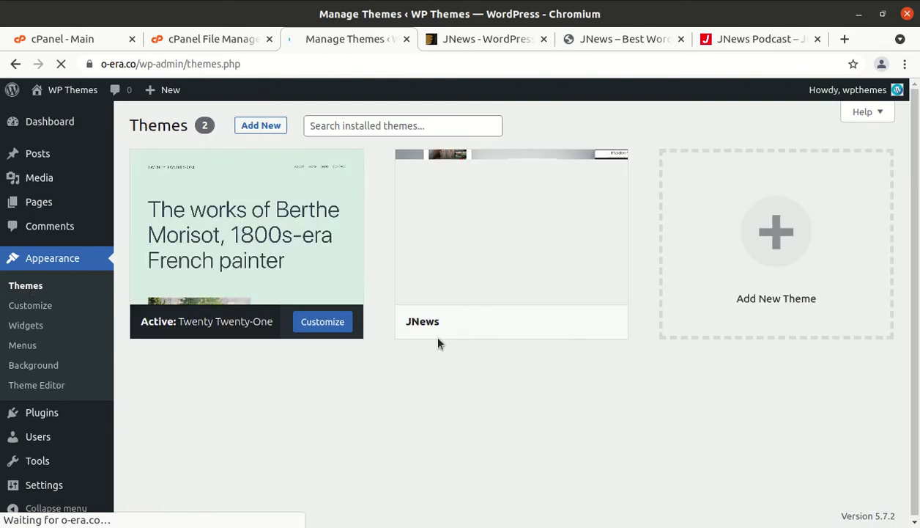
mouse_move(474, 331)
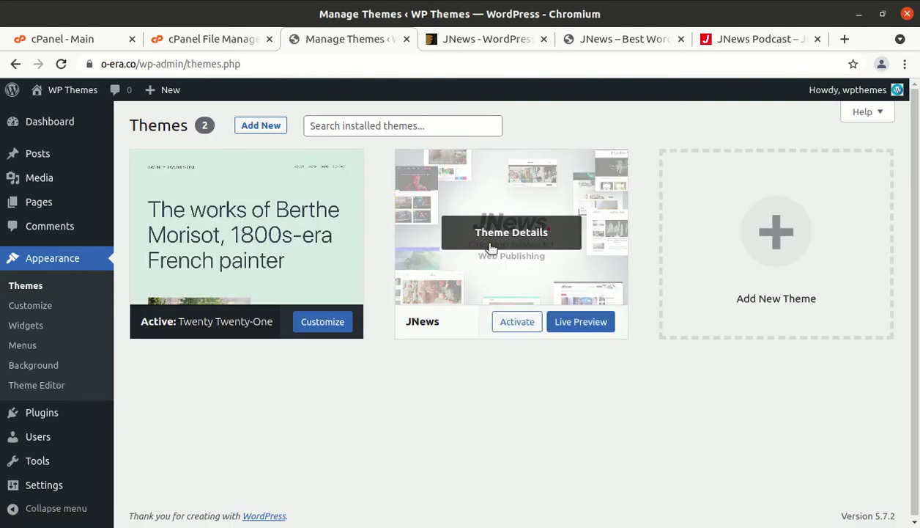
click(482, 242)
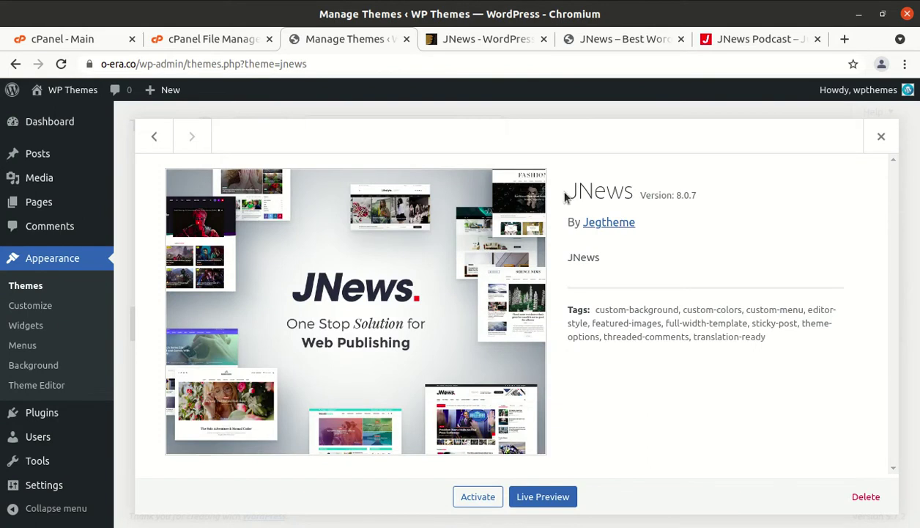
drag(557, 192, 701, 201)
click(648, 196)
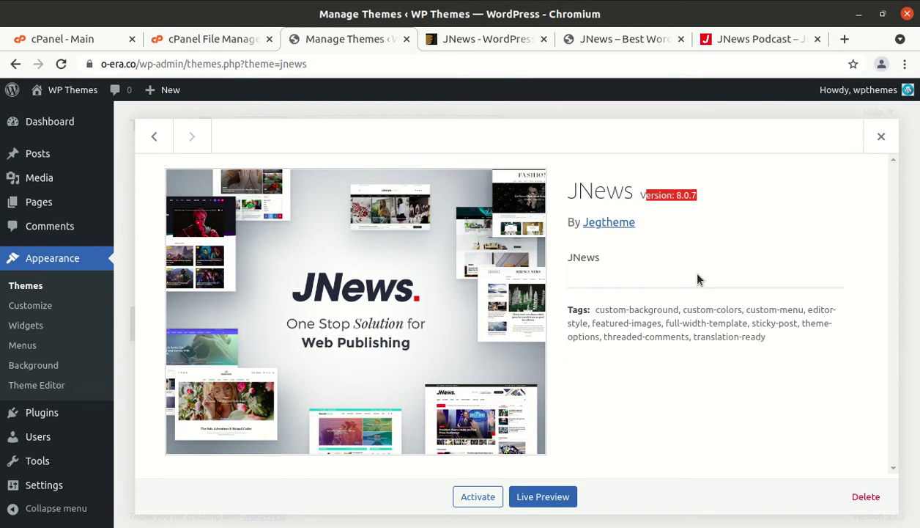
click(497, 496)
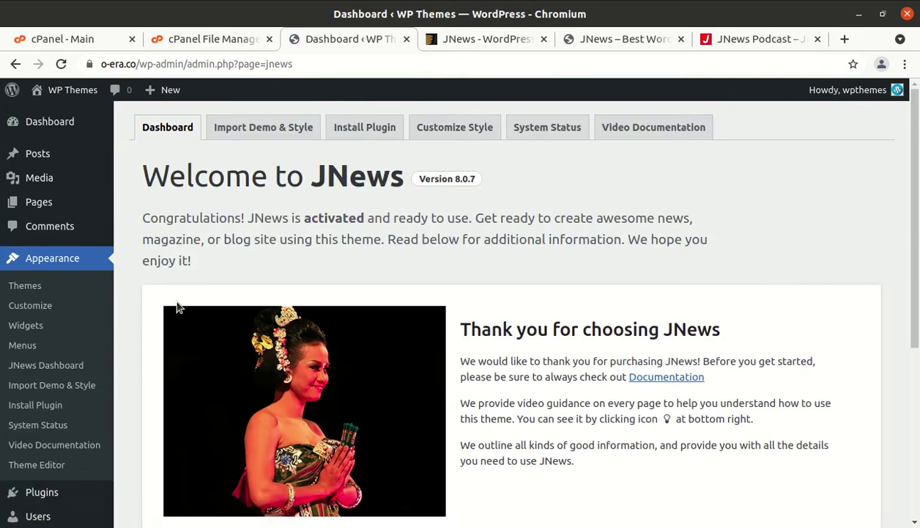
Look through the JNews dashboard's welcome page and the demos offered on the Import Demo & Style page.
scroll(215, 292, down, 5)
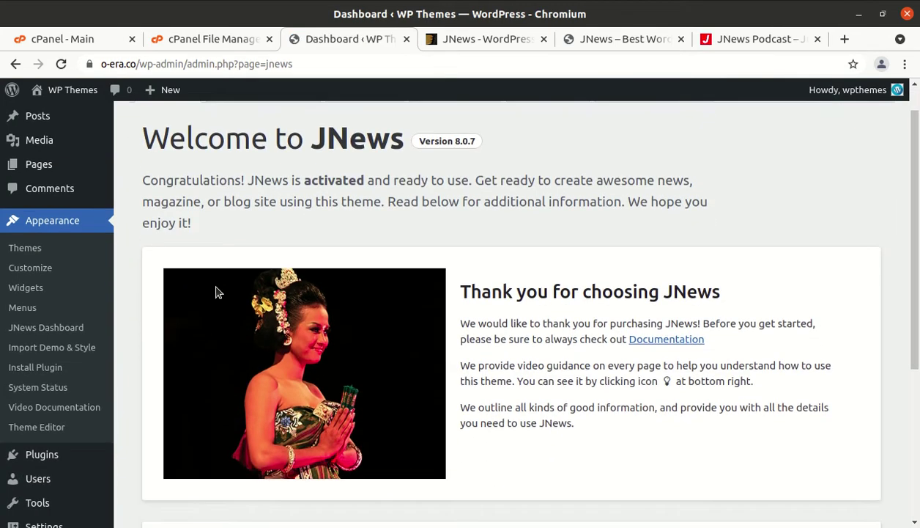
scroll(215, 292, down, 2)
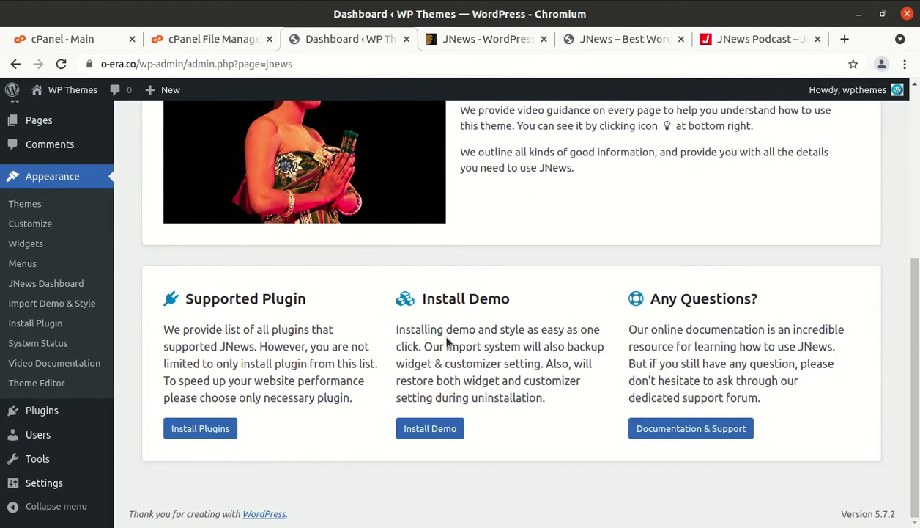
scroll(436, 335, up, 5)
scroll(349, 304, down, 2)
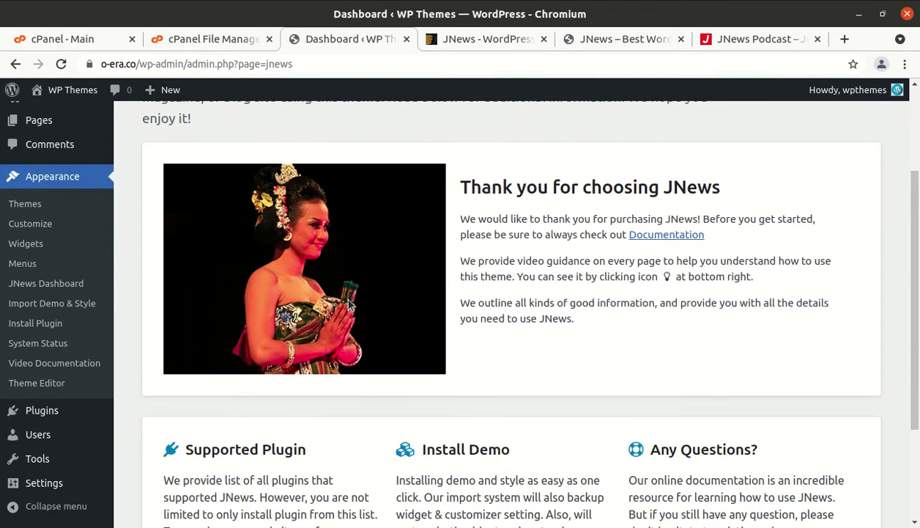
scroll(350, 304, up, 2)
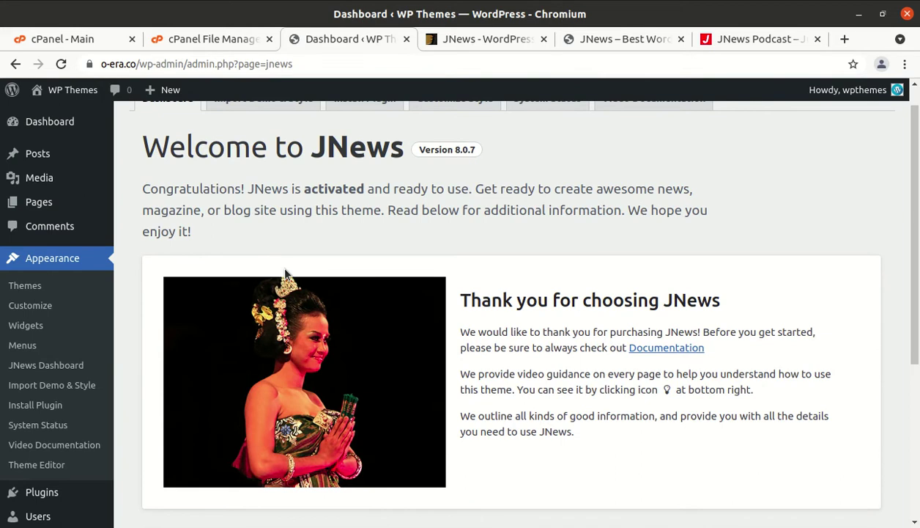
scroll(385, 277, up, 1)
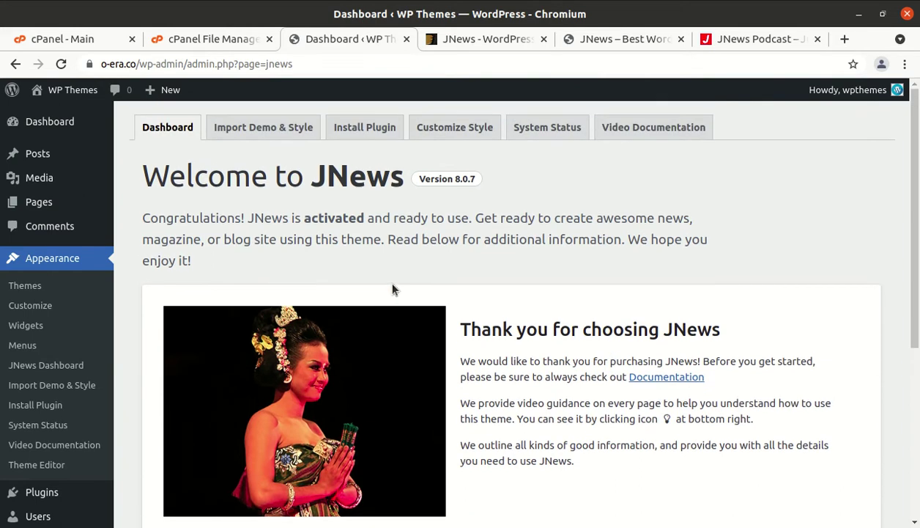
click(263, 134)
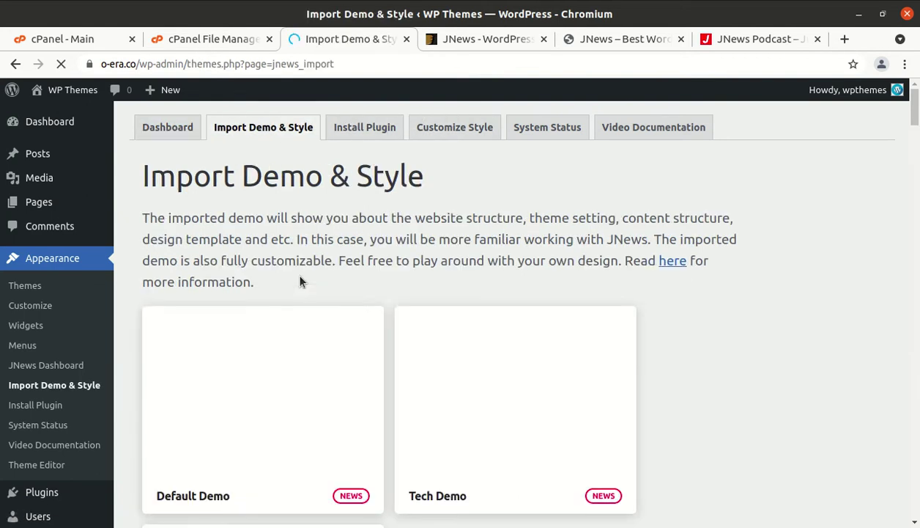
scroll(293, 271, down, 3)
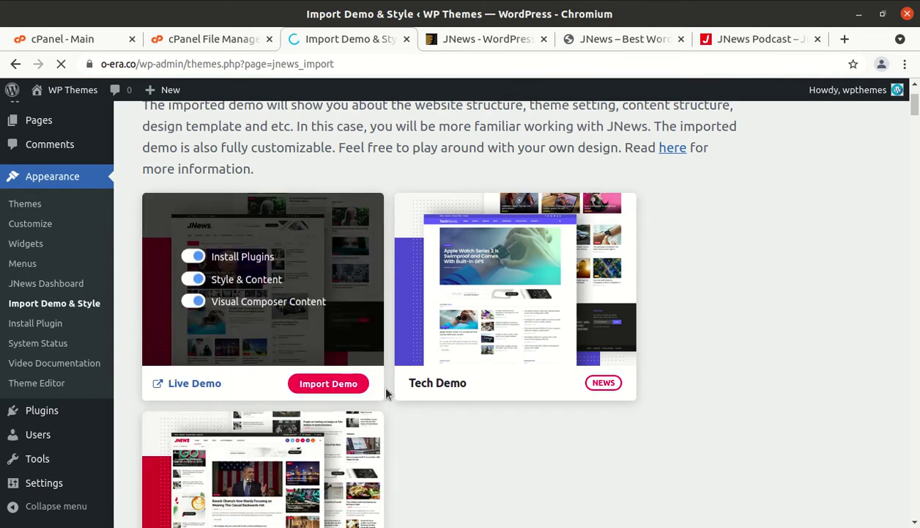
scroll(439, 411, down, 3)
scroll(491, 405, up, 4)
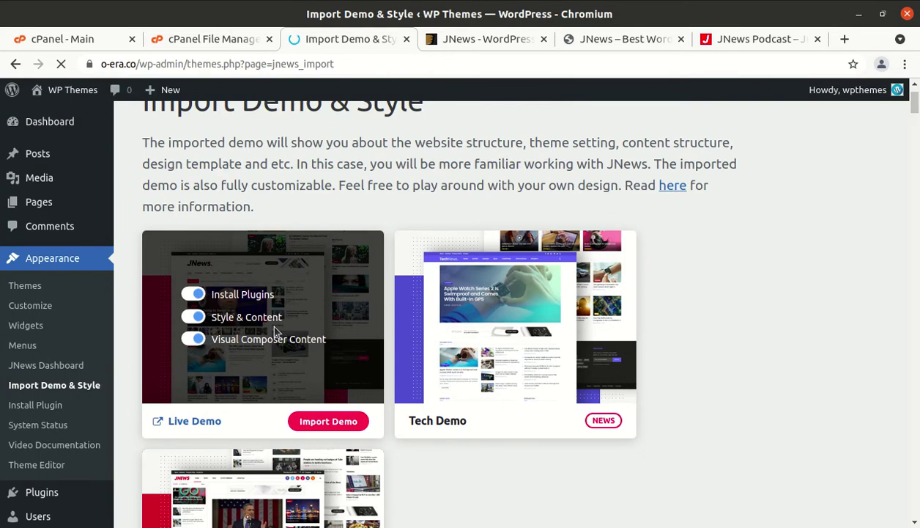
scroll(275, 332, up, 2)
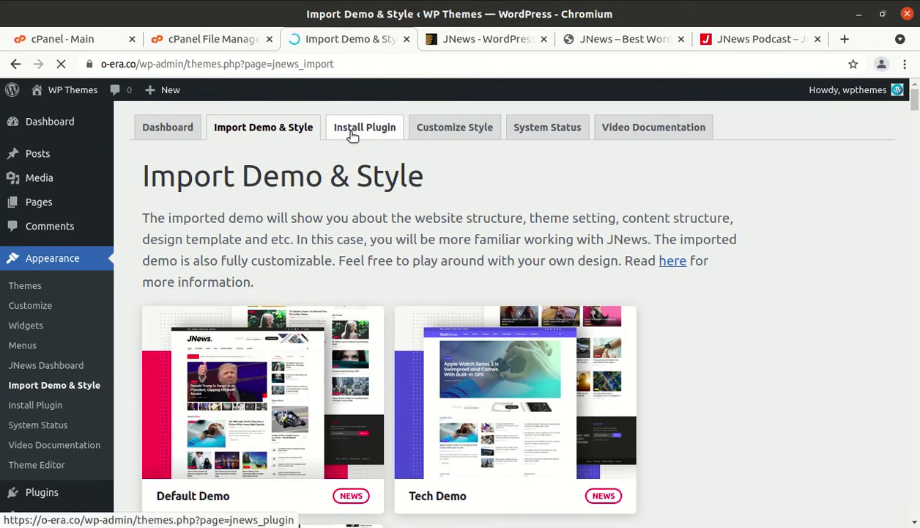
Install and activate the required JNews - Essential plugin from the theme's Install Plugin page.
click(352, 135)
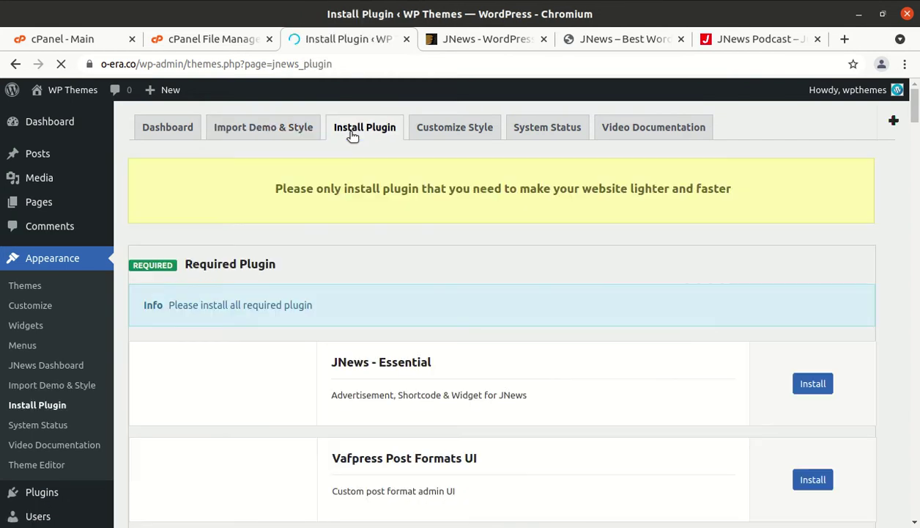
scroll(592, 323, down, 2)
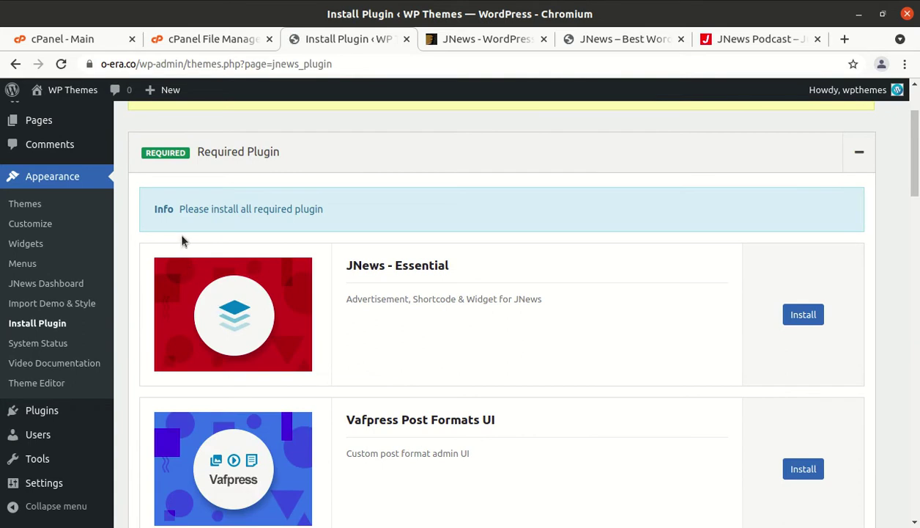
scroll(223, 214, up, 3)
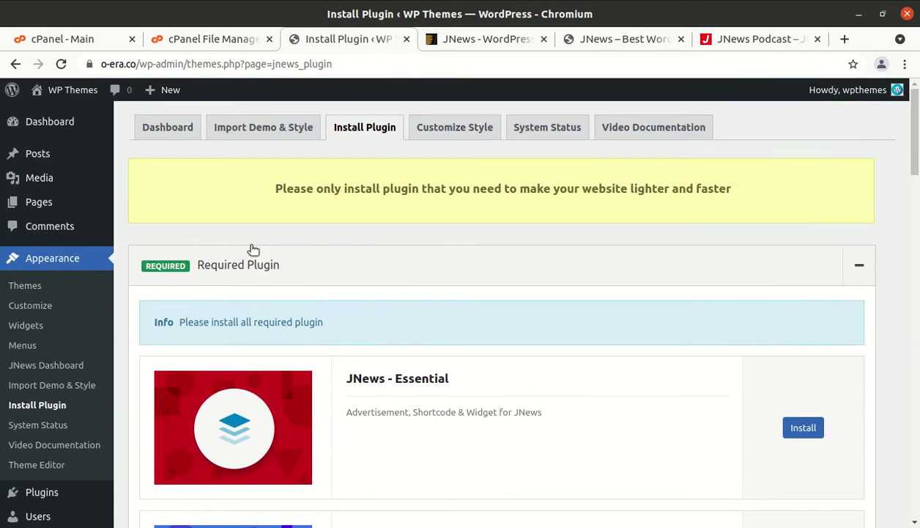
scroll(421, 287, down, 2)
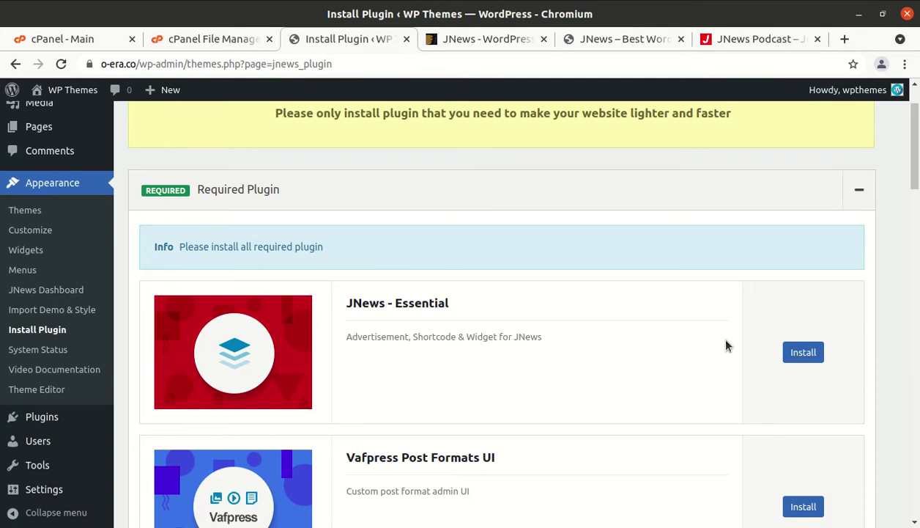
scroll(350, 324, down, 4)
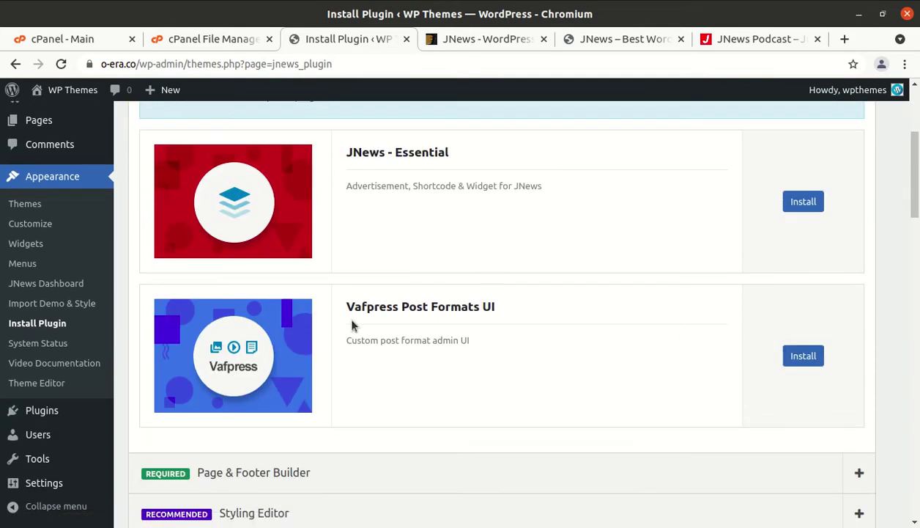
click(799, 203)
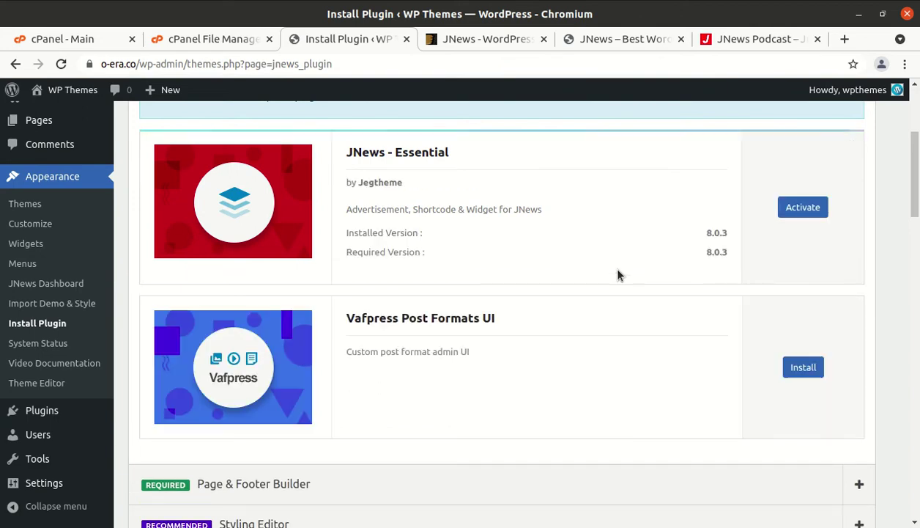
click(804, 208)
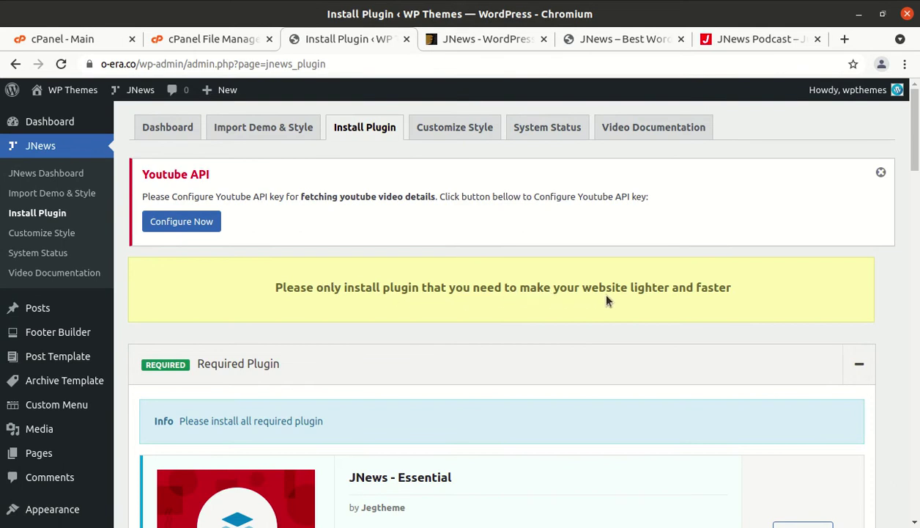
Examine the required, recommended and optional plugin groups on the Install Plugin page and return to the required plugins.
scroll(736, 299, down, 3)
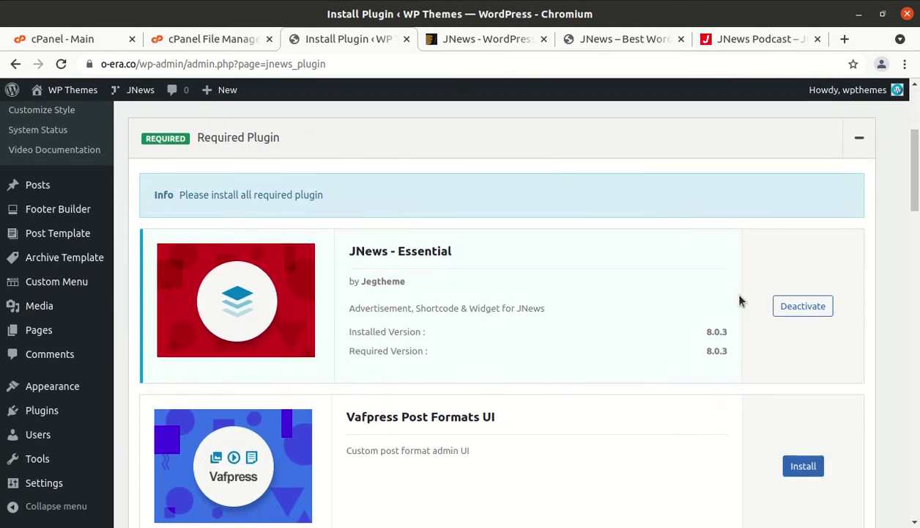
scroll(638, 333, down, 3)
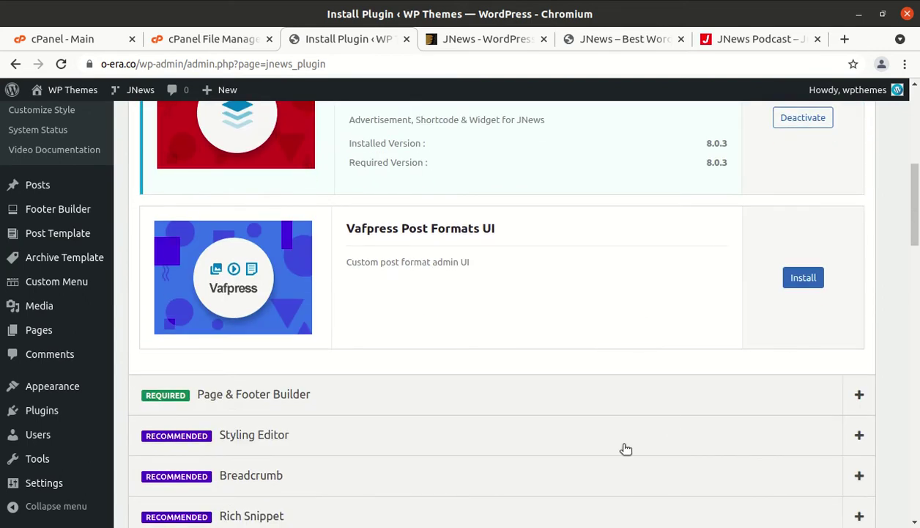
scroll(474, 419, down, 3)
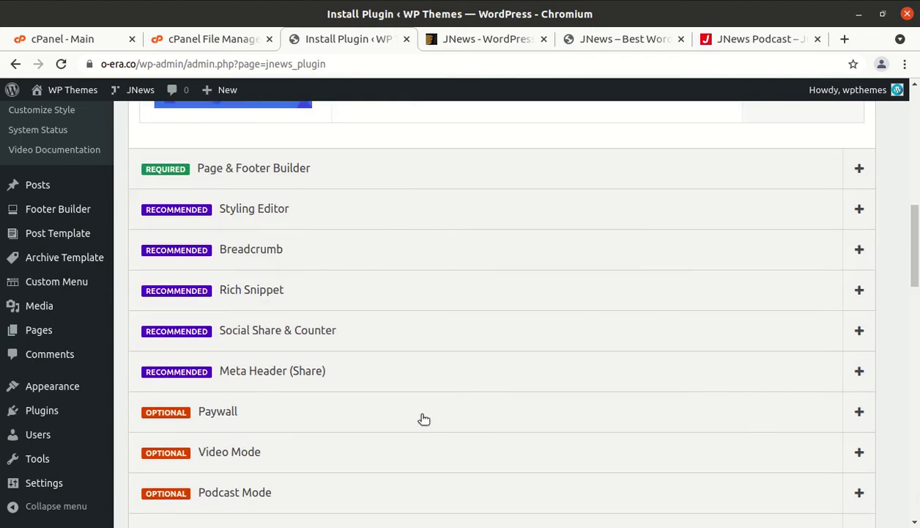
scroll(417, 416, down, 3)
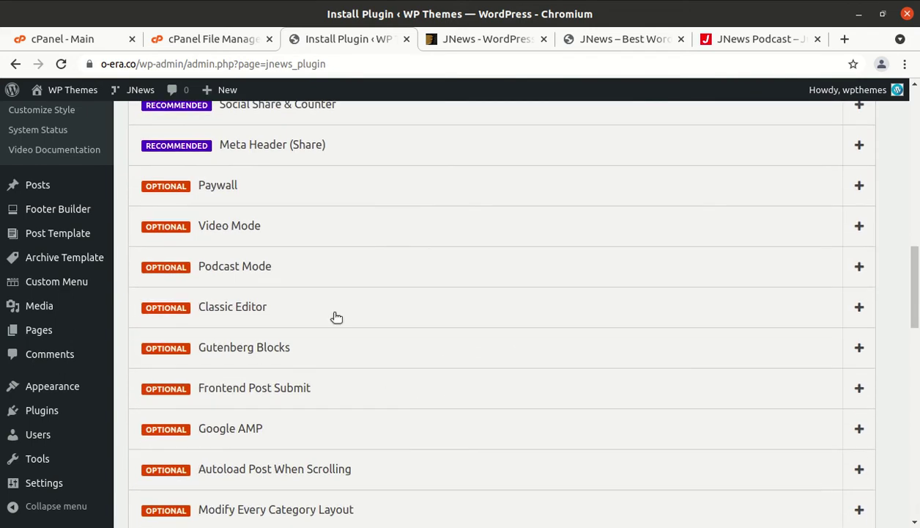
scroll(458, 333, up, 2)
scroll(432, 326, down, 5)
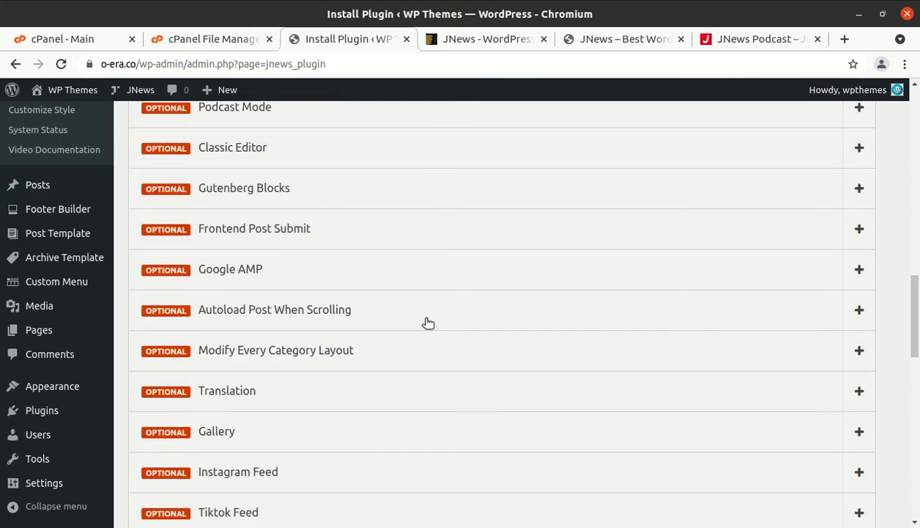
scroll(429, 323, down, 5)
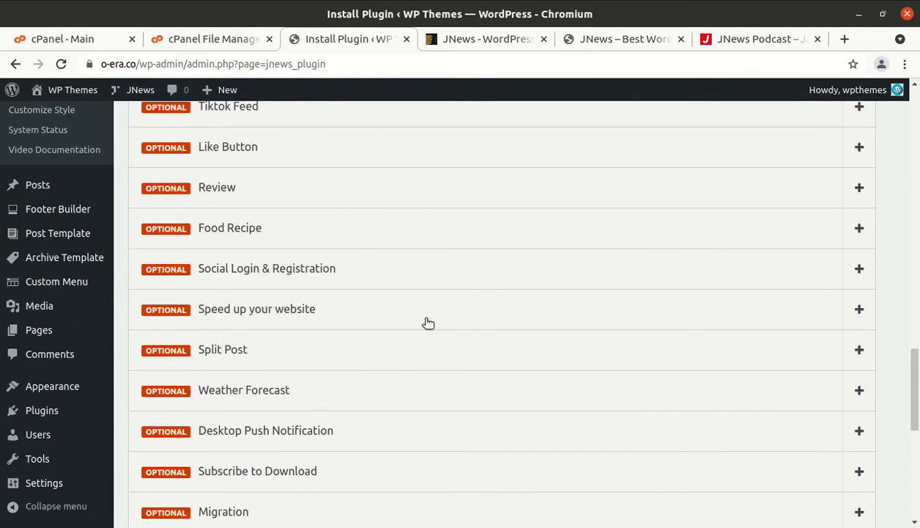
scroll(429, 323, down, 3)
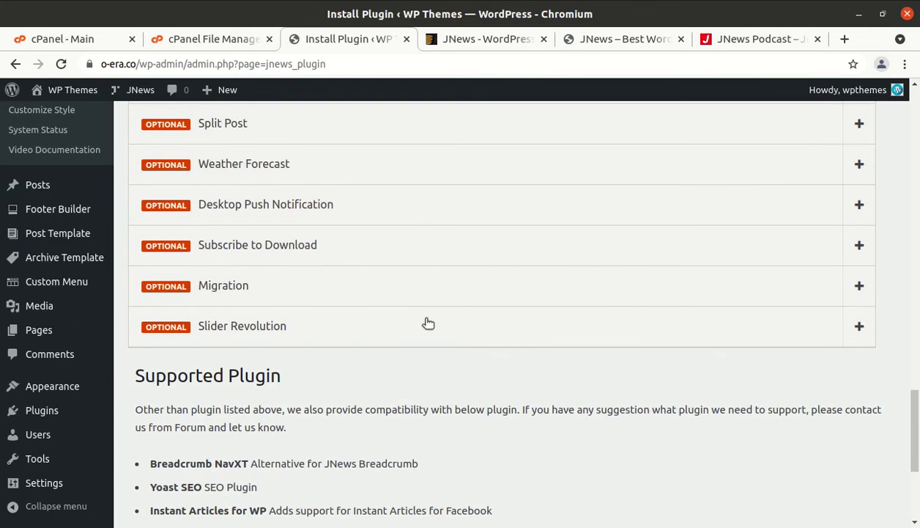
scroll(429, 323, up, 5)
scroll(428, 323, up, 6)
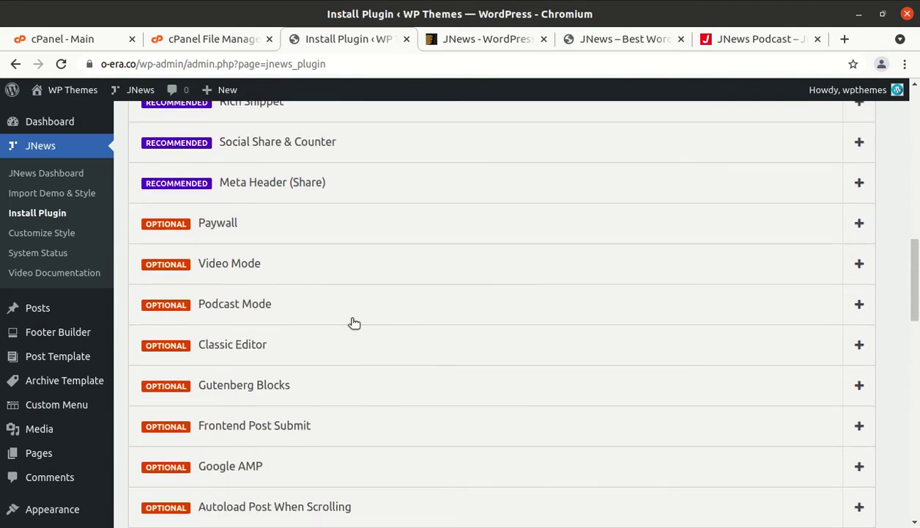
scroll(352, 320, down, 4)
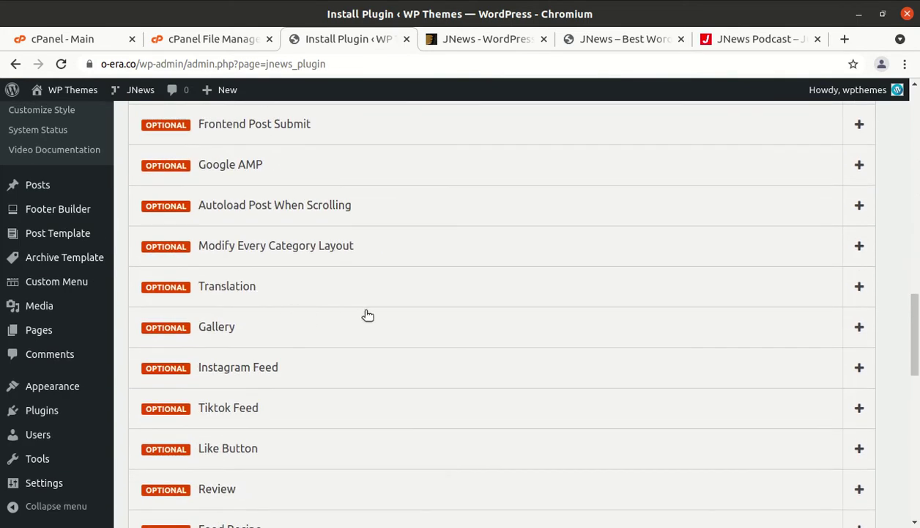
scroll(368, 315, up, 9)
scroll(368, 315, up, 2)
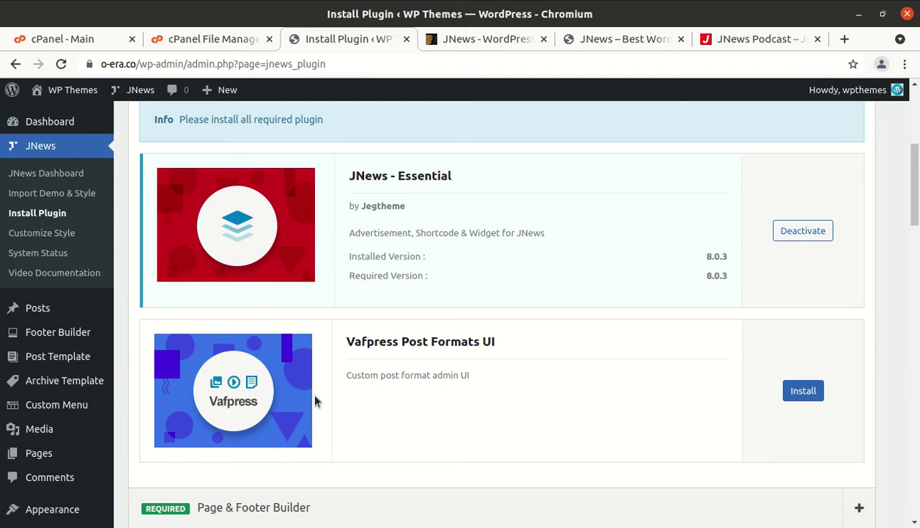
Install and activate the required Vafpress Post Formats UI plugin.
click(792, 391)
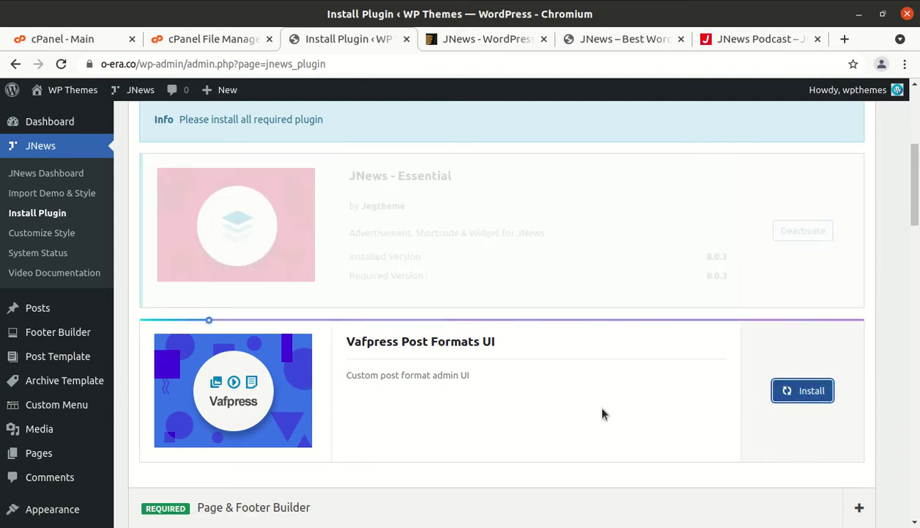
scroll(533, 400, down, 3)
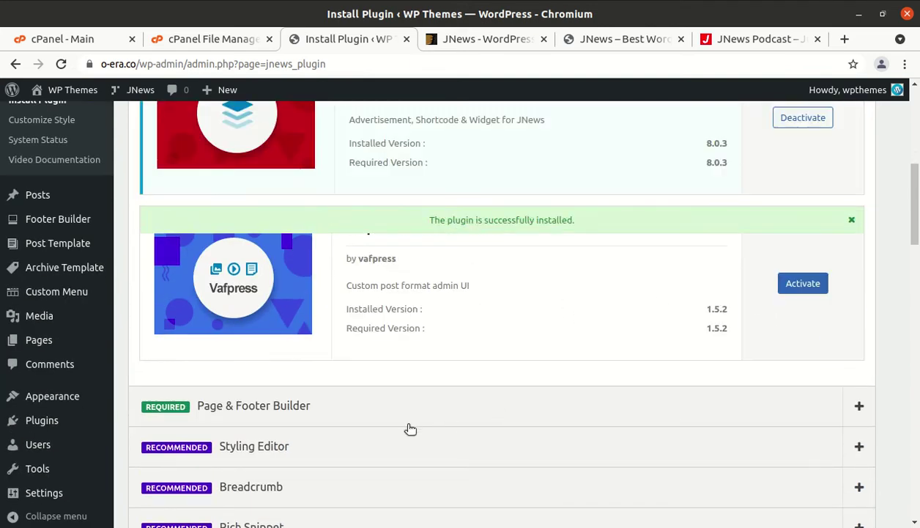
click(791, 284)
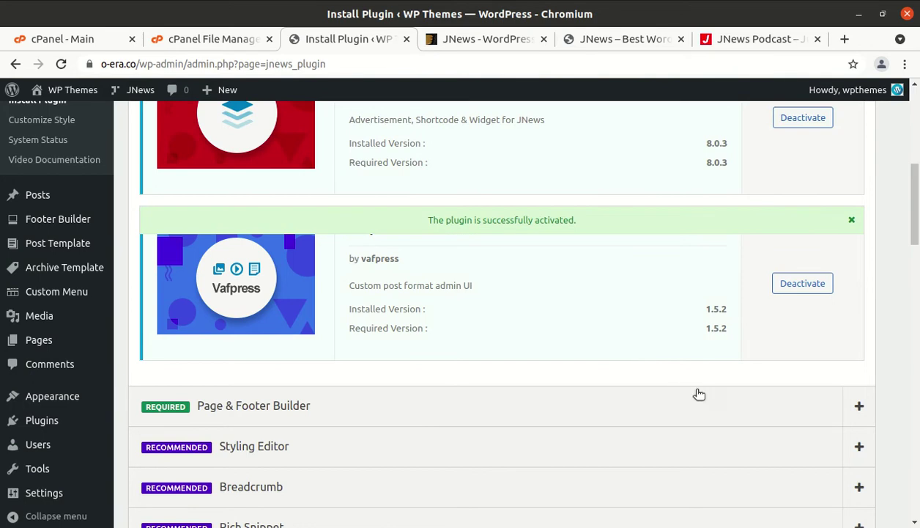
Install and activate Elementor Page Builder from the required Page & Footer Builder group and close its Getting Started page.
click(803, 415)
scroll(733, 411, down, 3)
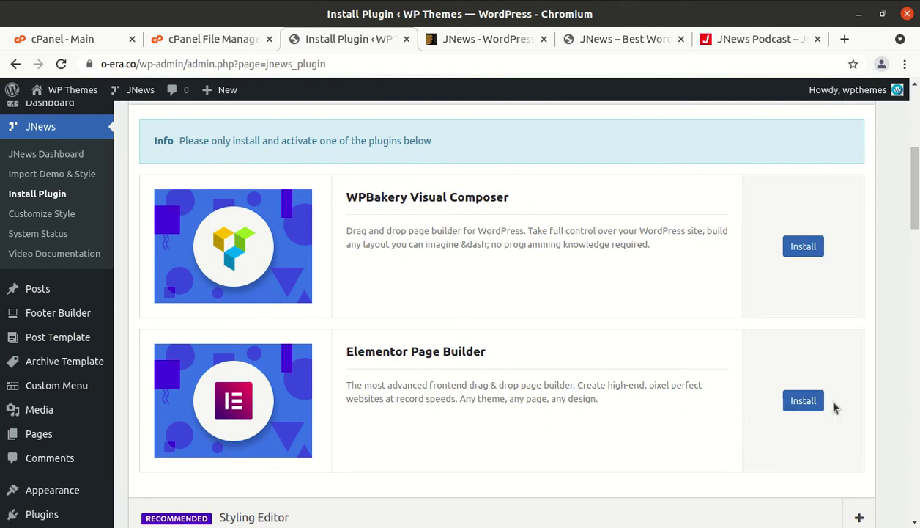
click(795, 405)
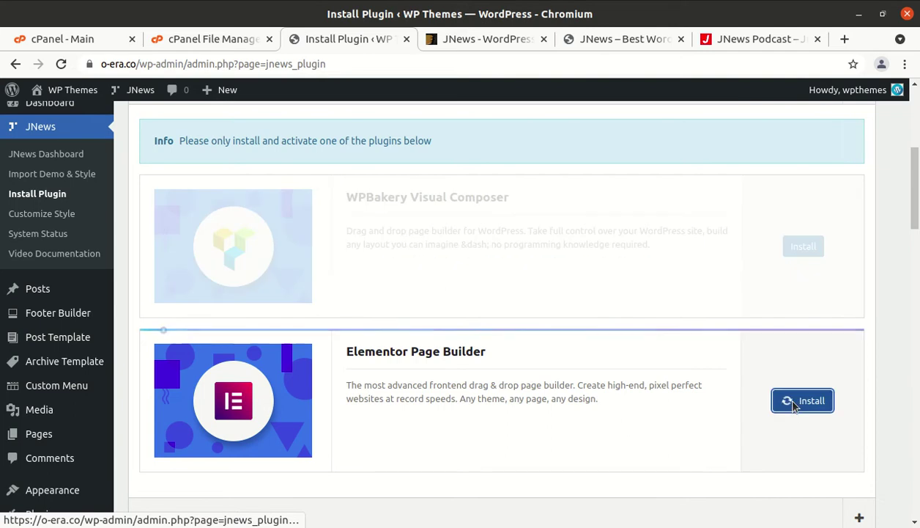
scroll(386, 220, down, 1)
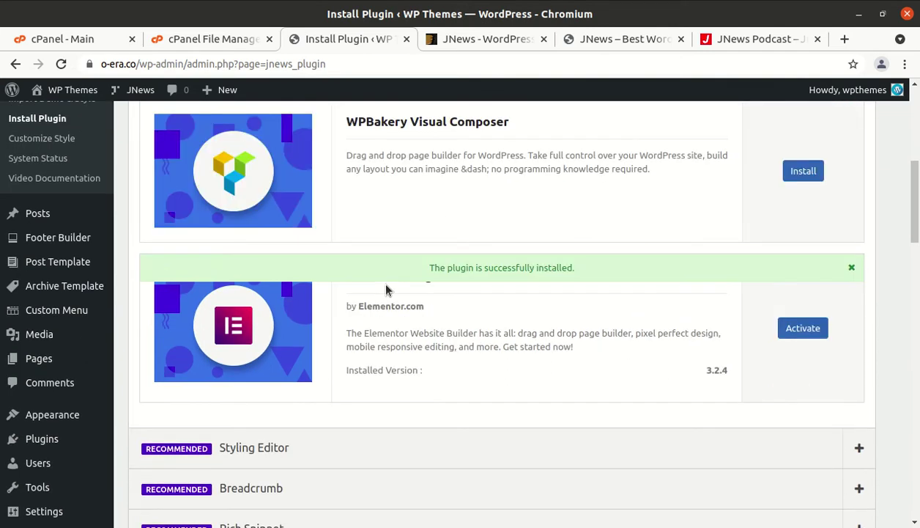
click(808, 334)
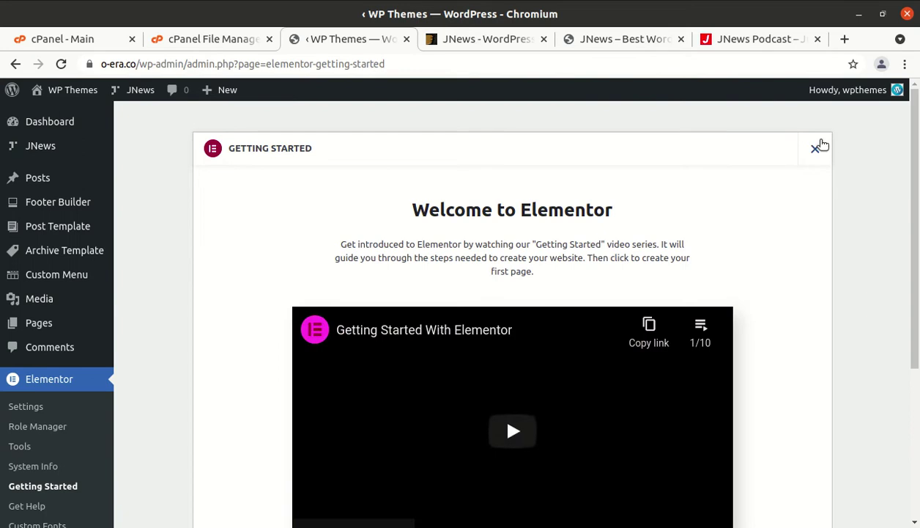
click(819, 148)
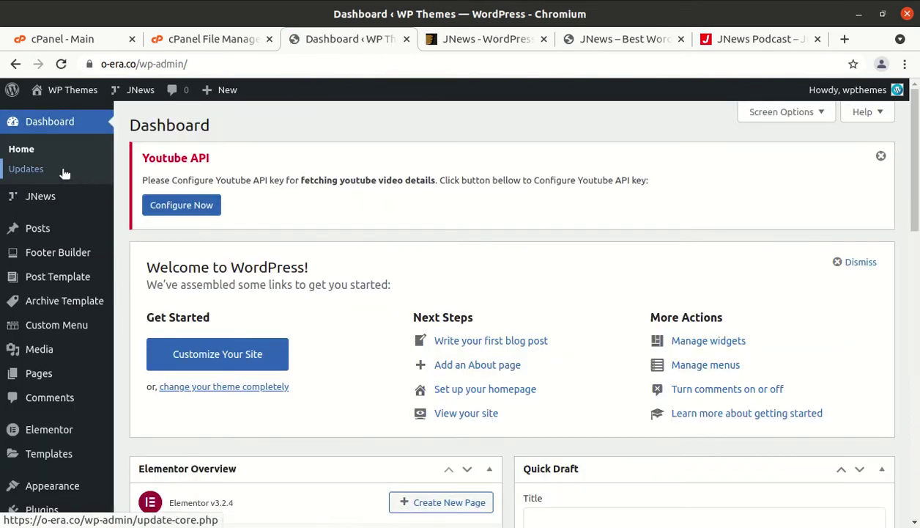
Read the Youtube API configuration notice on the WordPress Dashboard.
mouse_move(21, 200)
triple_click(280, 187)
click(394, 217)
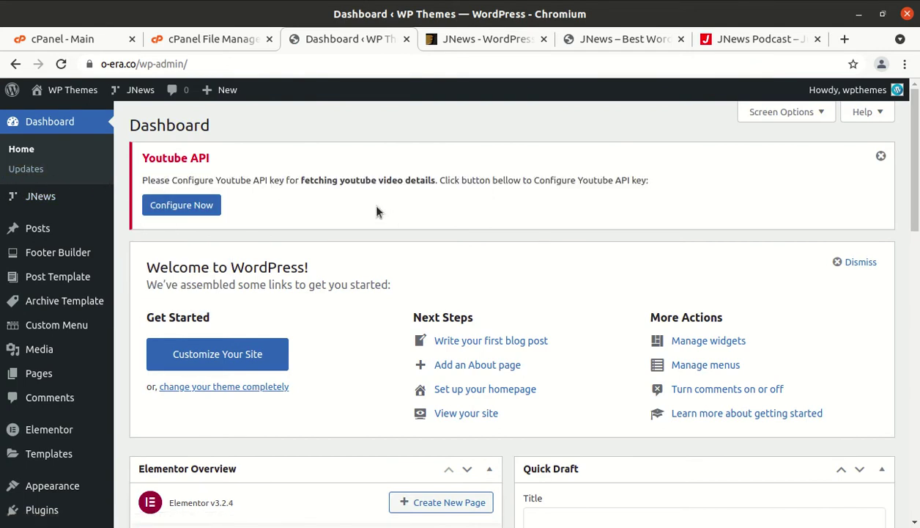
drag(659, 192, 139, 180)
click(279, 230)
Go to the JNews theme's Import Demo & Style page and import the Default Demo, accepting the important notice.
click(22, 203)
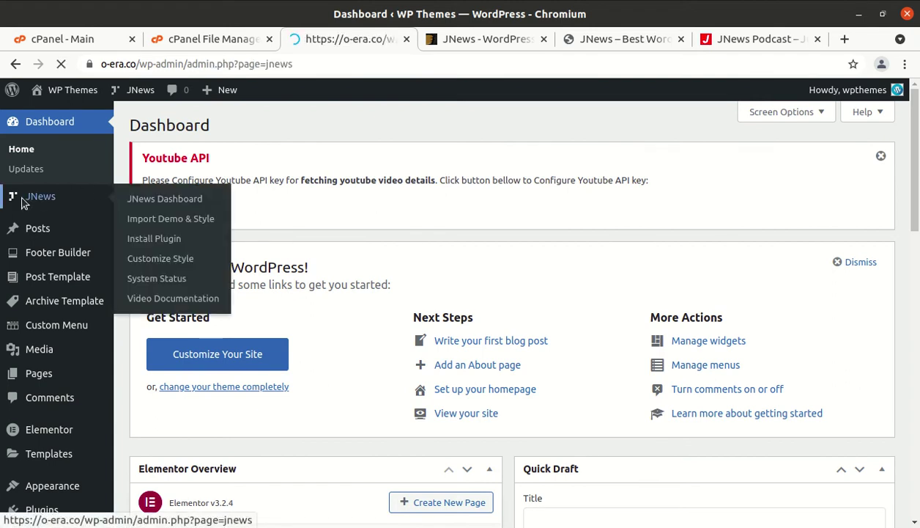
scroll(293, 228, down, 5)
scroll(293, 229, up, 5)
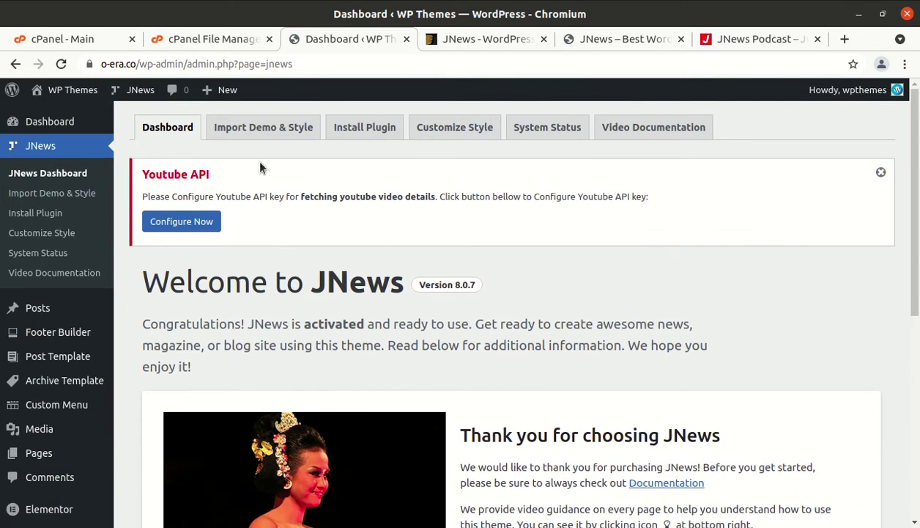
click(249, 129)
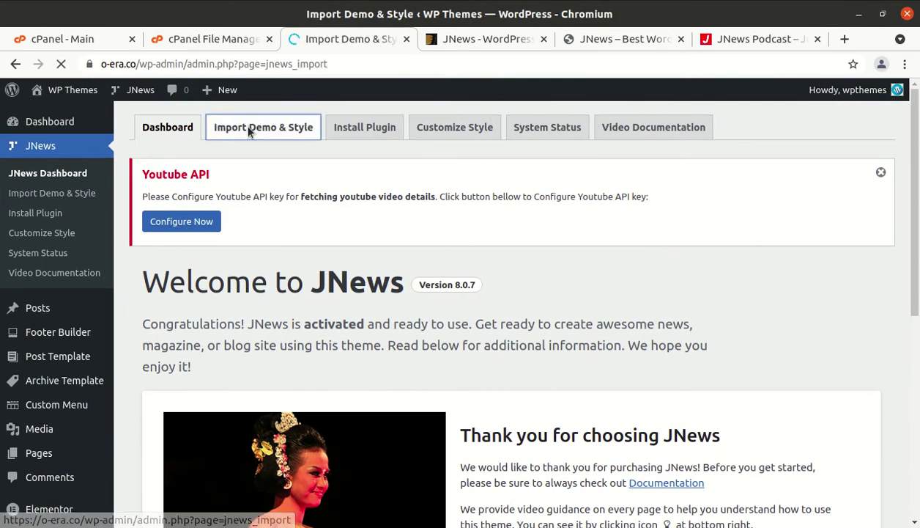
scroll(249, 347, down, 3)
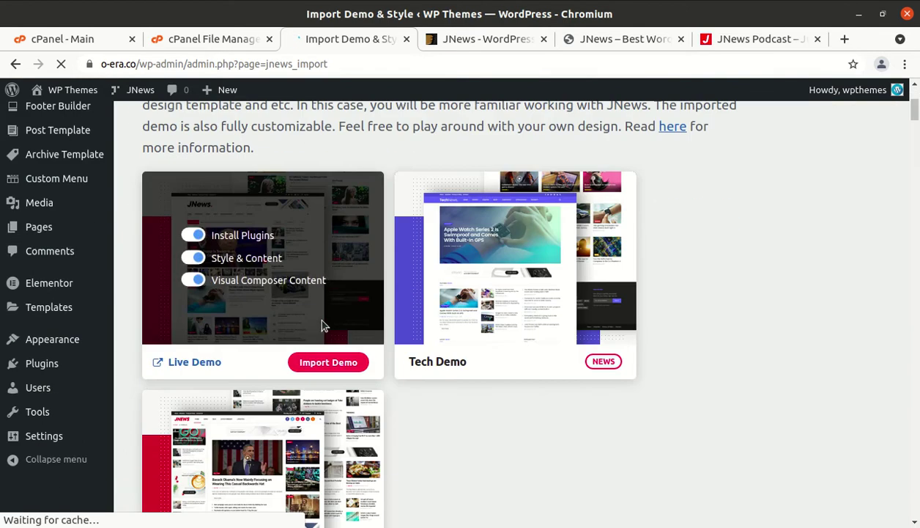
scroll(315, 289, up, 1)
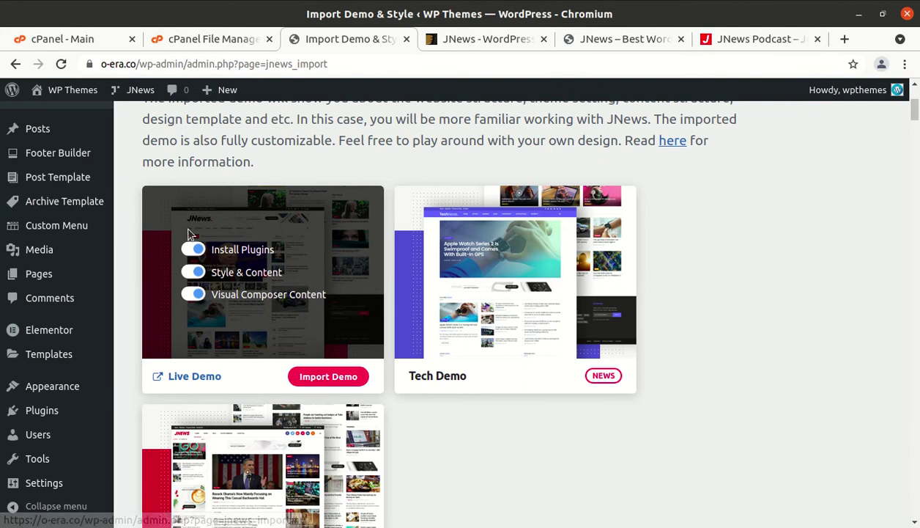
scroll(260, 279, up, 3)
scroll(267, 217, up, 1)
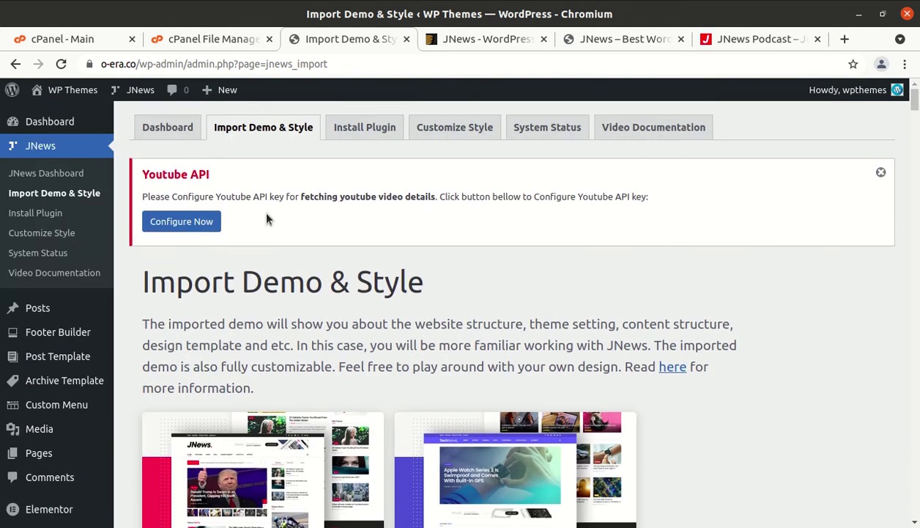
scroll(292, 280, down, 6)
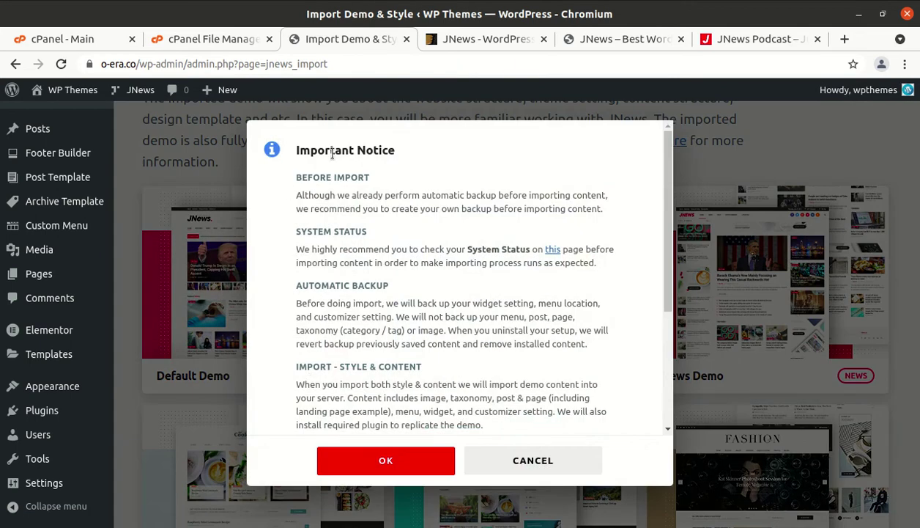
click(363, 460)
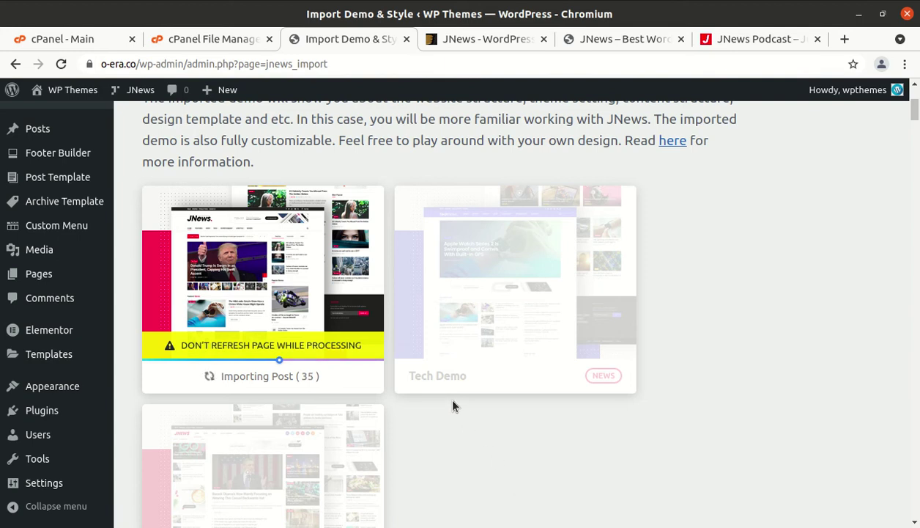
Switch to the ThemeForest page for JNews and review the theme's title, highlighting the word AMP, and its item details.
click(471, 41)
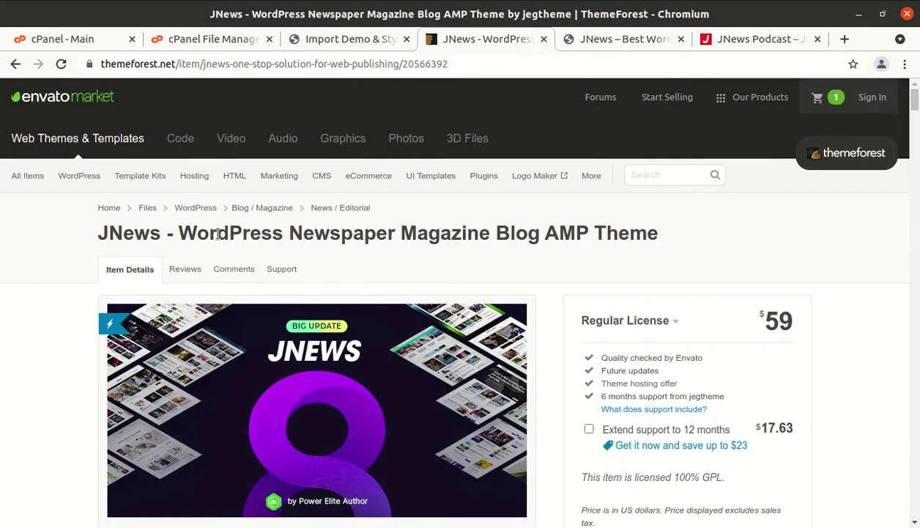
drag(193, 232, 606, 229)
click(577, 250)
drag(544, 227, 583, 233)
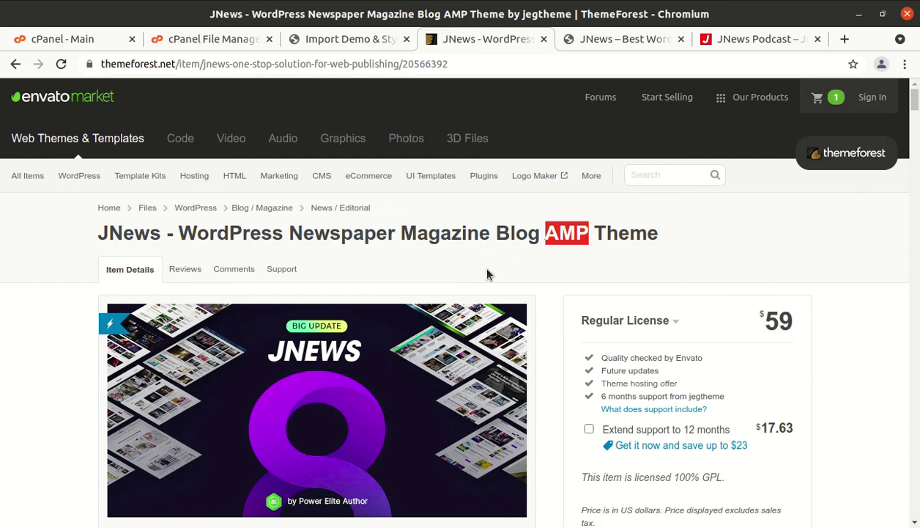
scroll(496, 274, down, 3)
scroll(497, 271, up, 3)
Return to the Import Demo & Style page, follow the Default Demo import until it ends and dismiss its completion message.
click(331, 43)
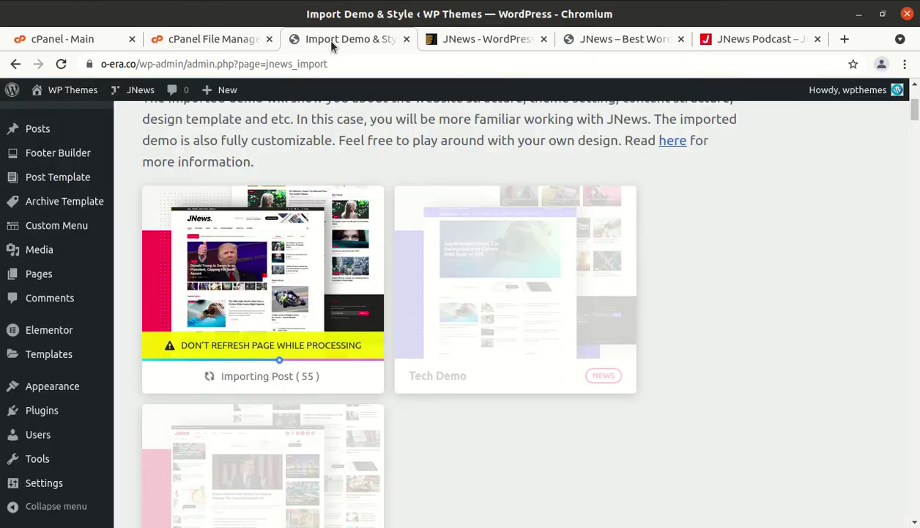
click(469, 42)
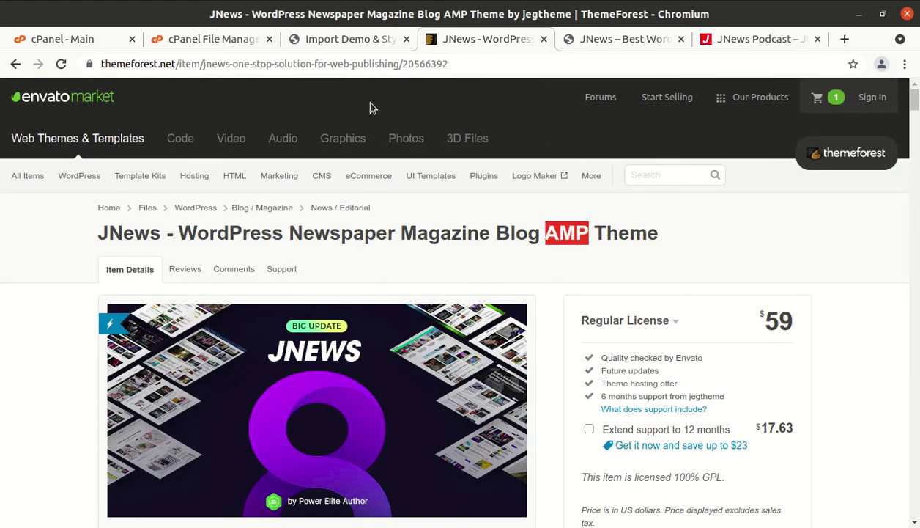
click(357, 43)
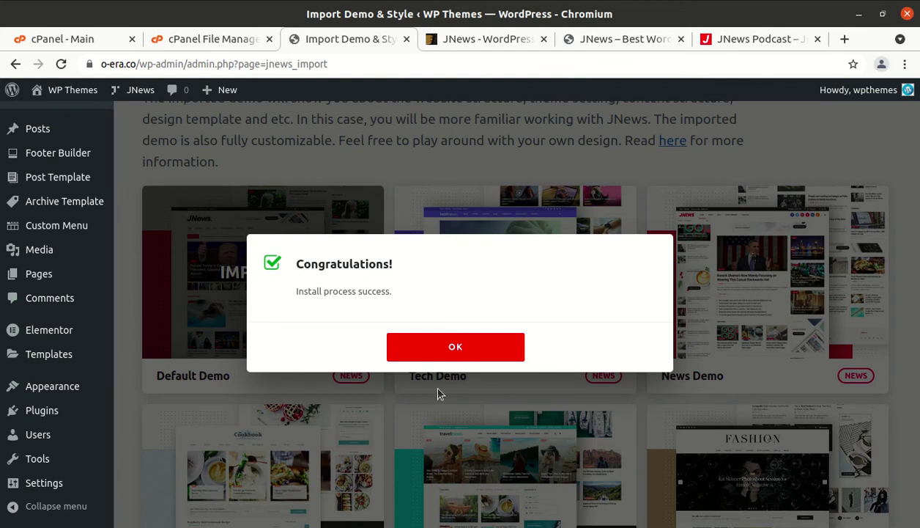
click(453, 356)
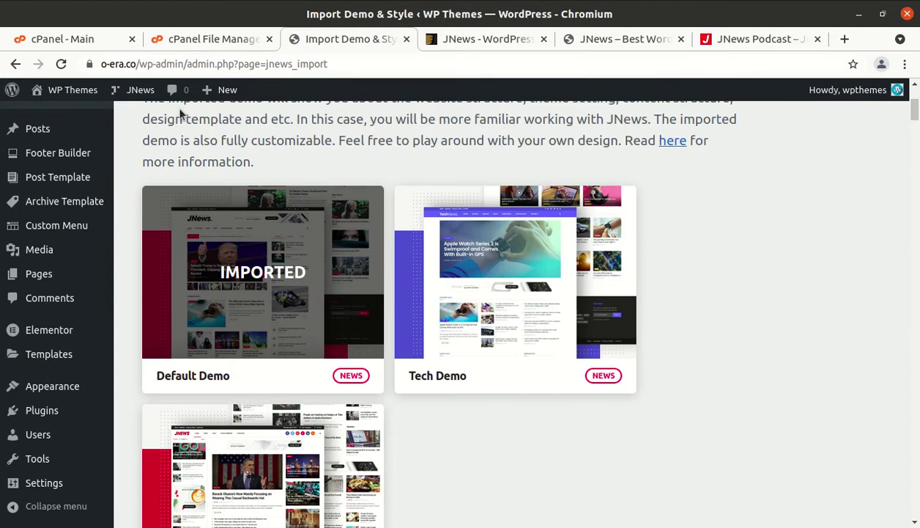
Open the site's front page in a new tab and look through the imported demo's homepage sections.
middle_click(55, 115)
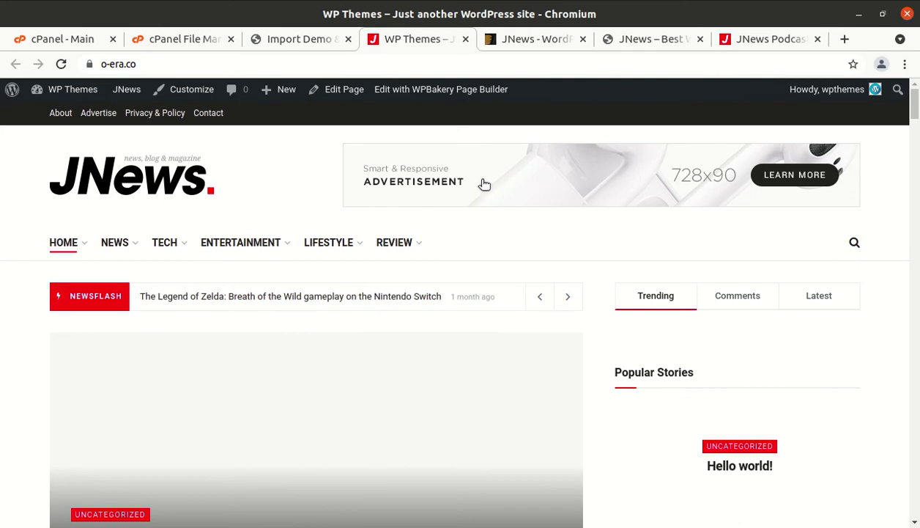
scroll(444, 189, down, 2)
scroll(444, 189, down, 5)
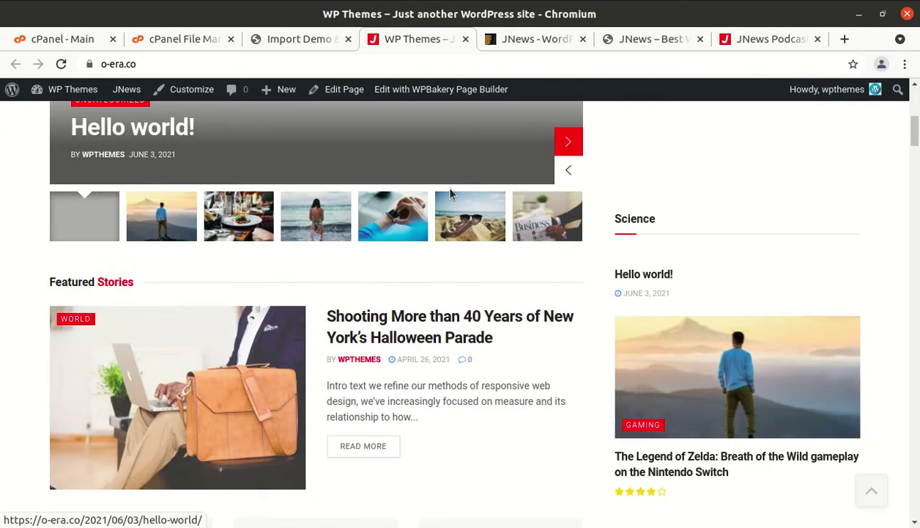
scroll(451, 192, down, 4)
scroll(451, 192, down, 5)
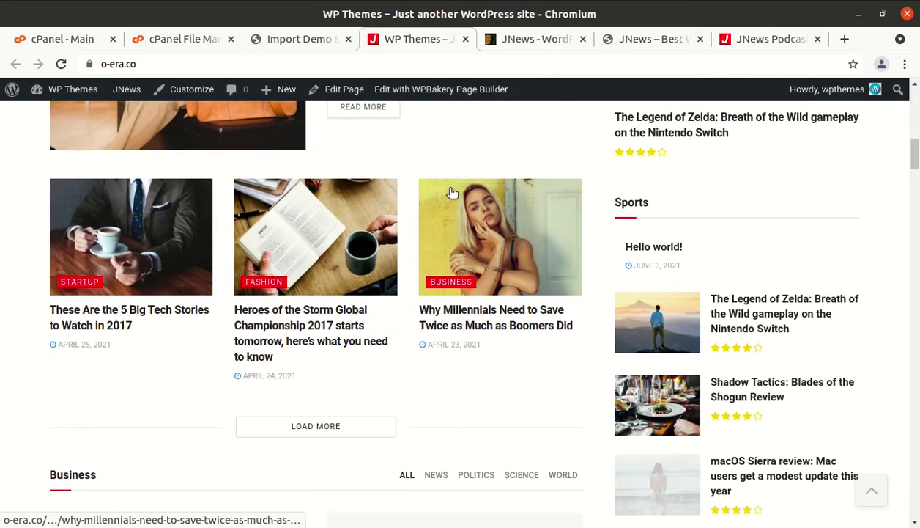
scroll(637, 207, down, 5)
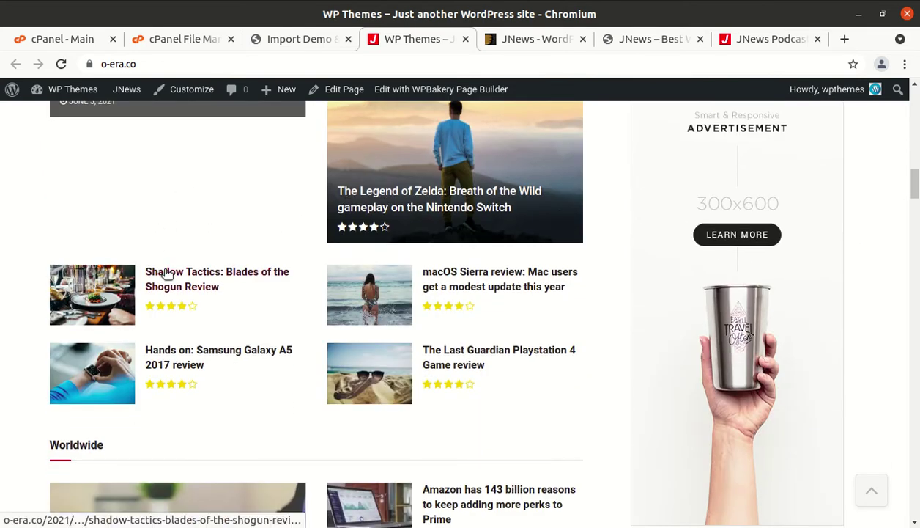
scroll(418, 226, up, 4)
scroll(418, 226, up, 8)
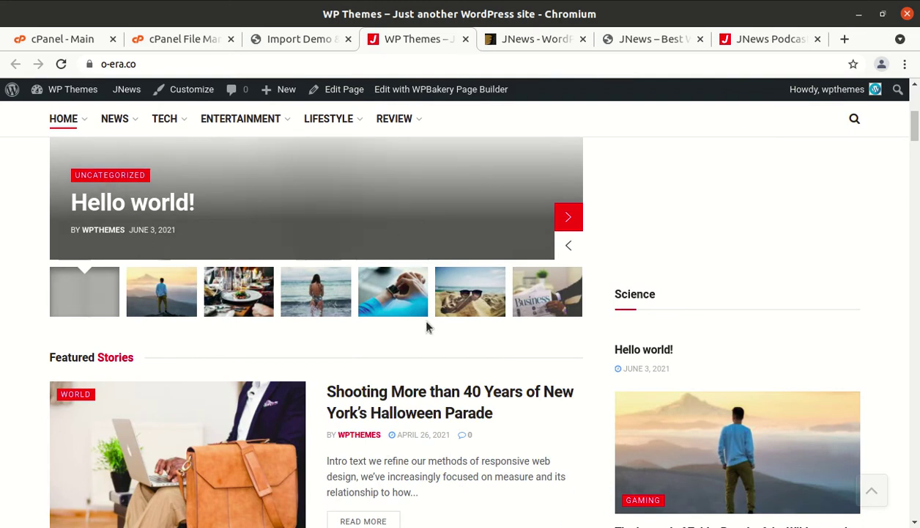
scroll(395, 307, down, 2)
Open the featured story "Shooting More than 40 Years of New York's Halloween Parade" and look through its article layout.
click(383, 250)
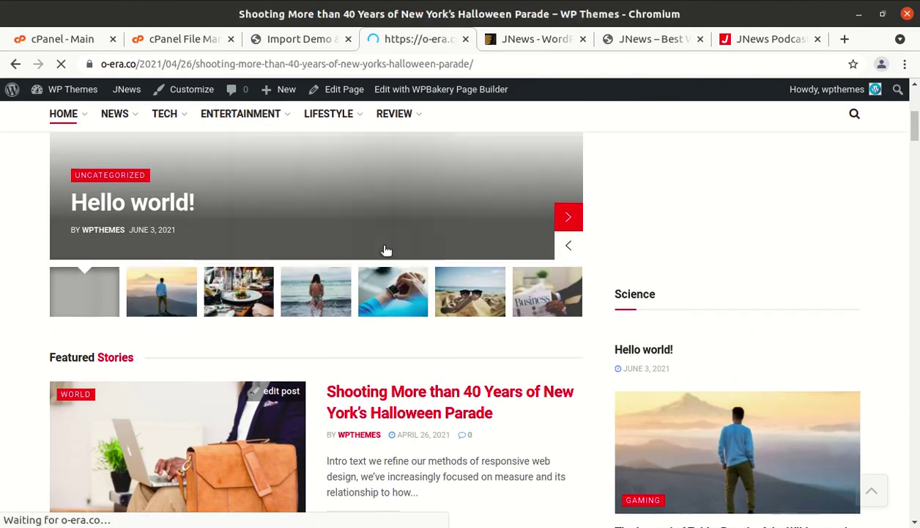
scroll(387, 250, down, 4)
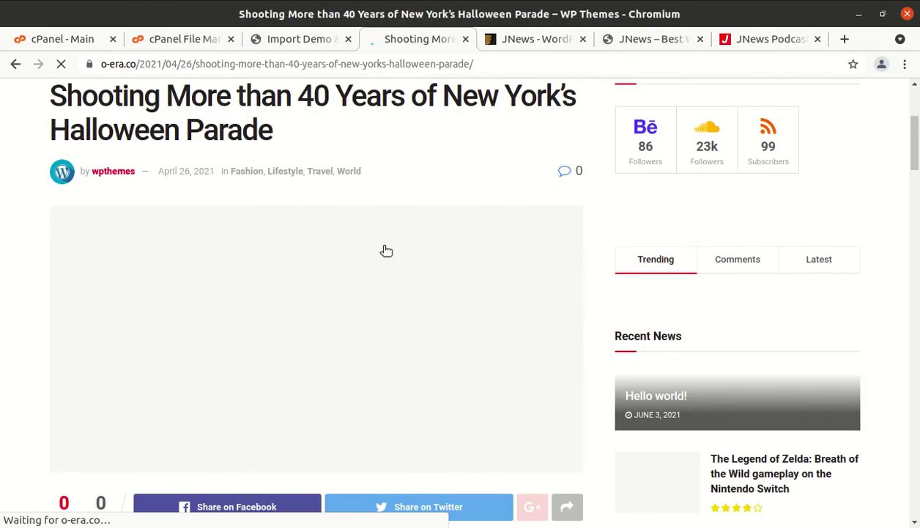
scroll(386, 250, down, 7)
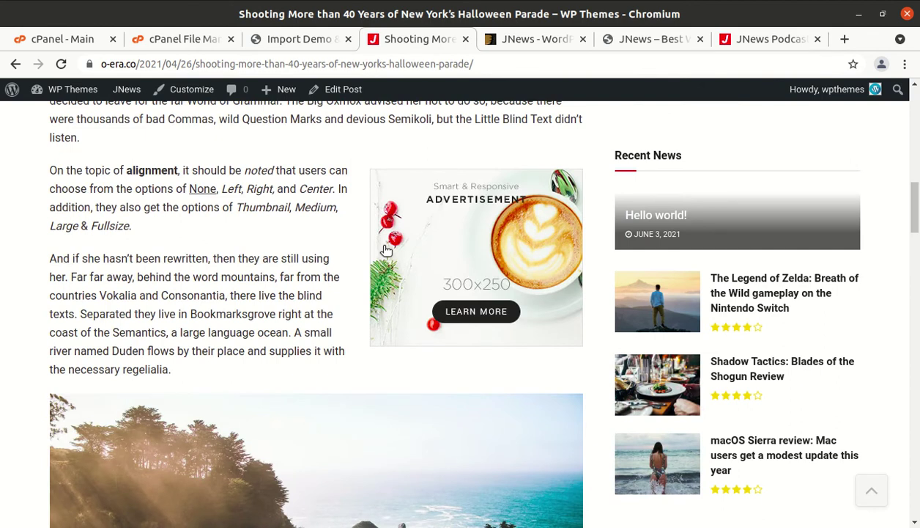
scroll(386, 250, down, 8)
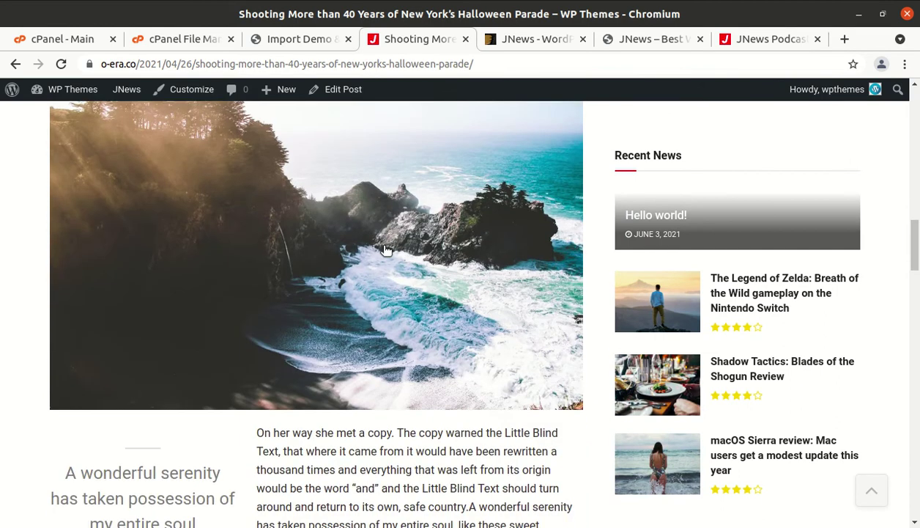
scroll(386, 251, down, 6)
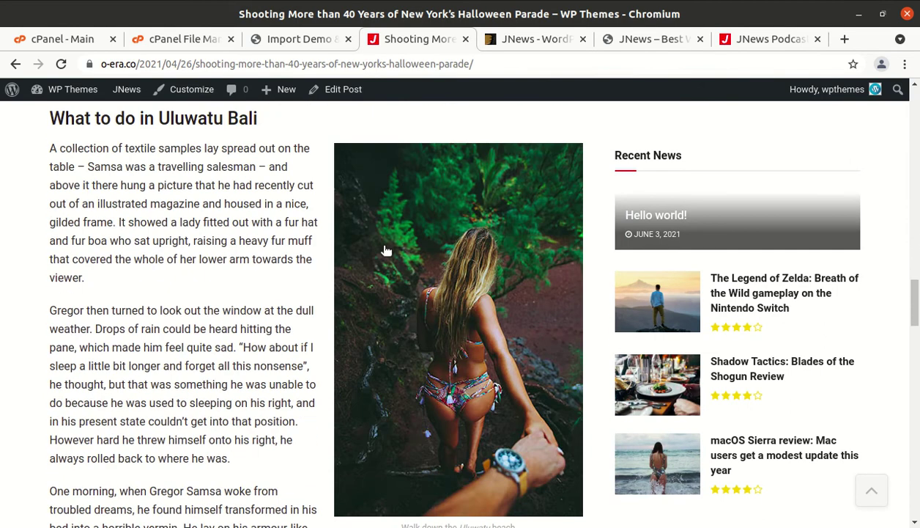
scroll(386, 251, down, 6)
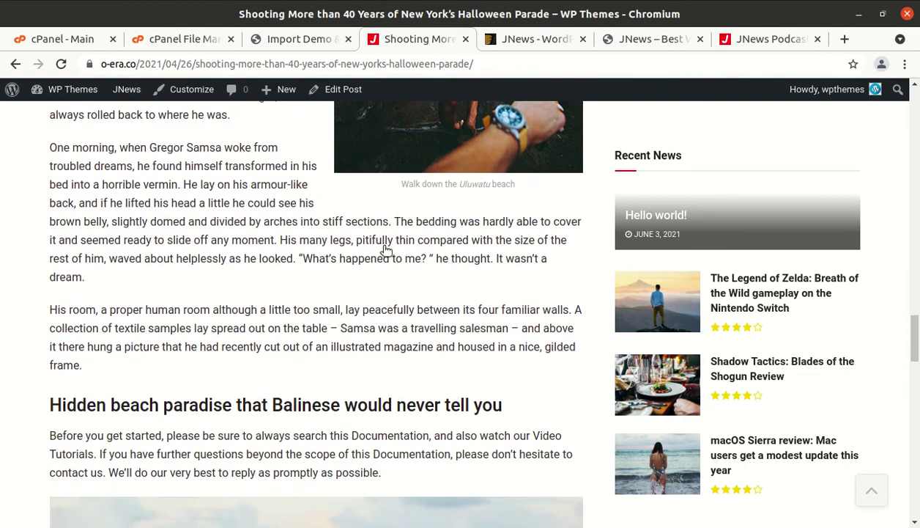
scroll(386, 250, down, 7)
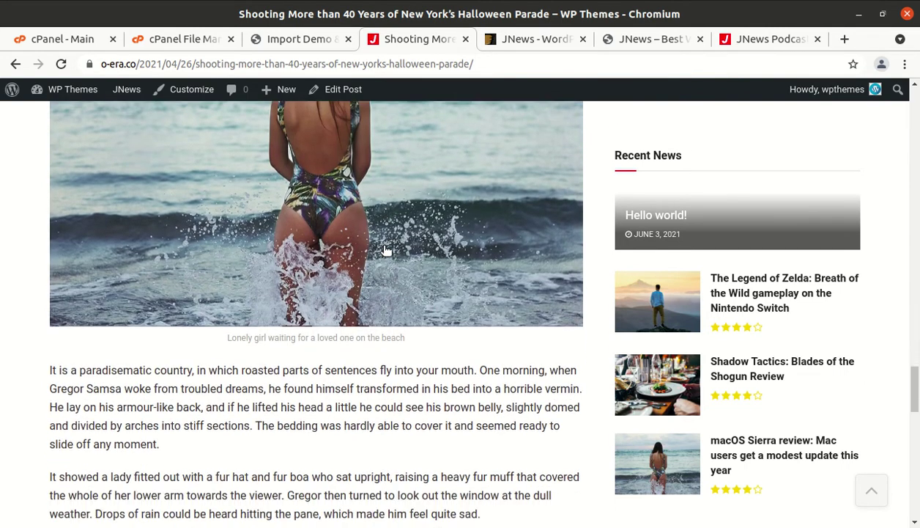
Finish viewing the Halloween Parade article and open the next post, "Amazon has 143 billion reasons to keep adding more perks to Prime".
scroll(386, 250, down, 7)
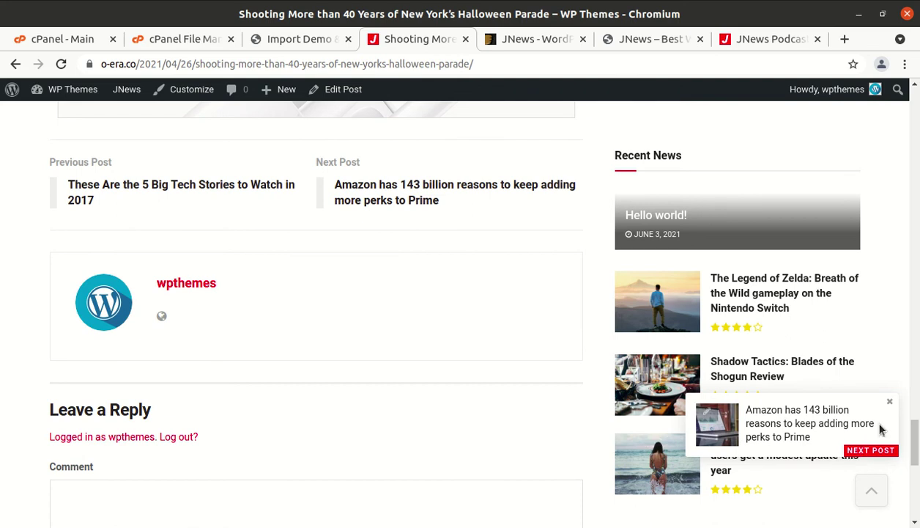
click(812, 418)
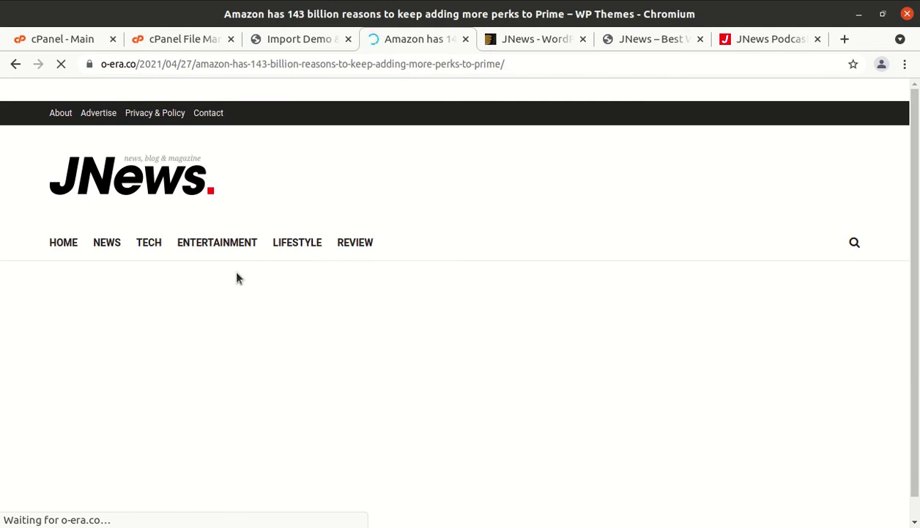
Open the Home – Layout 3 page and look through its sections, including Featured News, Fashion & Trends and Entertainment News.
mouse_move(72, 250)
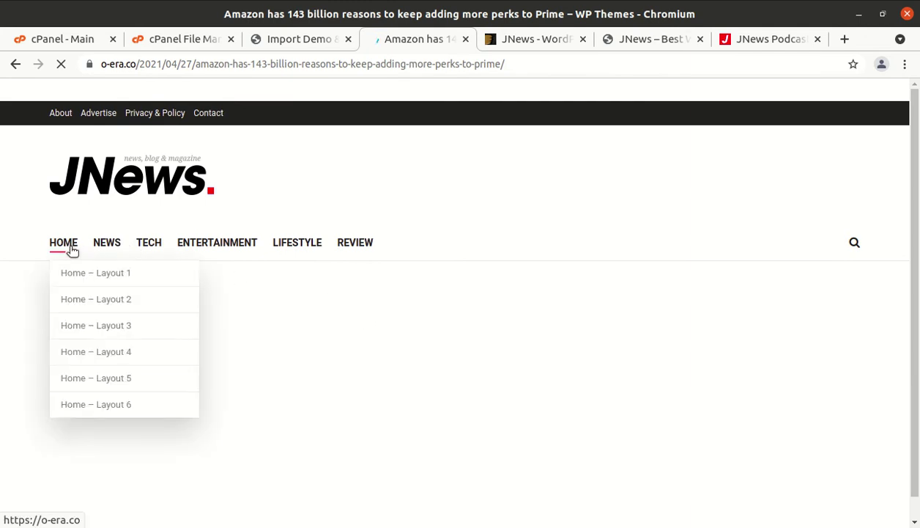
click(103, 334)
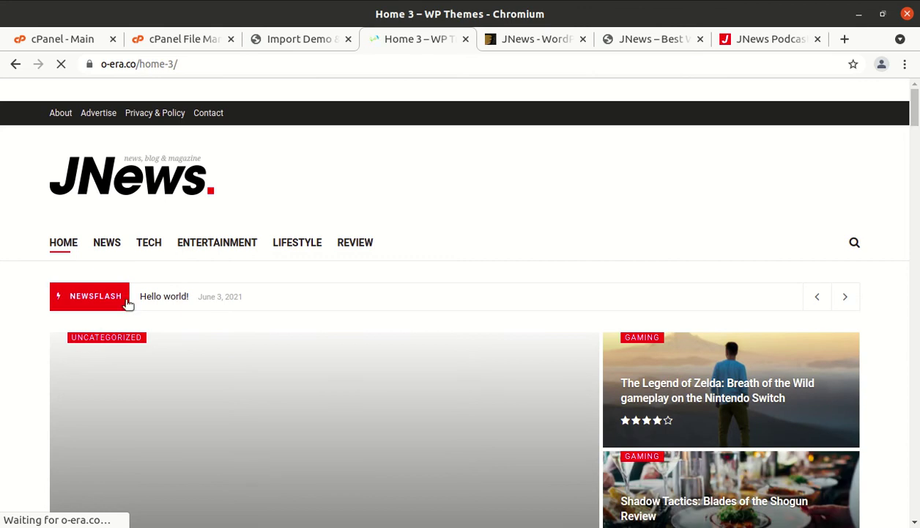
scroll(184, 263, down, 3)
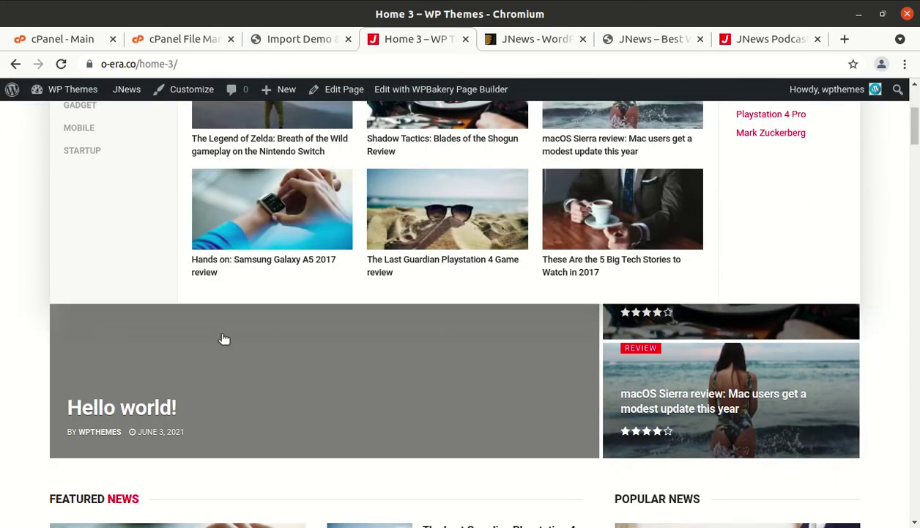
scroll(222, 339, up, 5)
scroll(429, 344, down, 5)
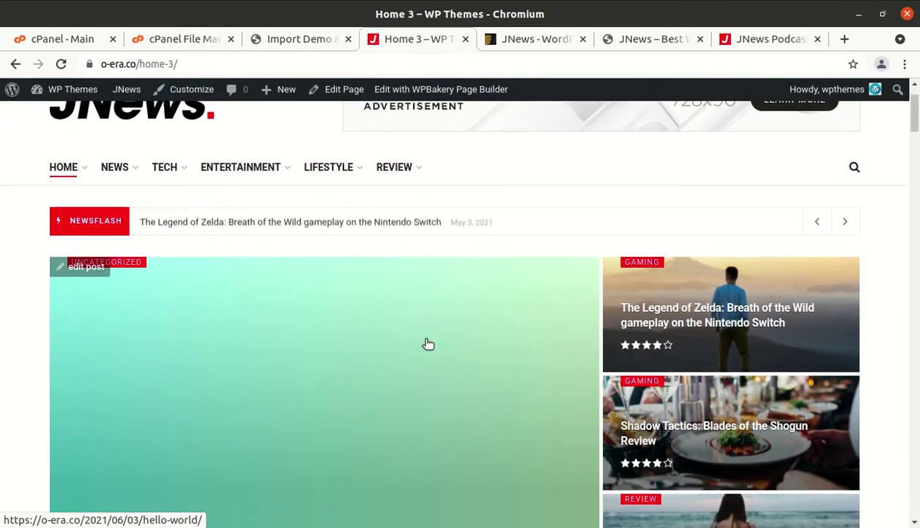
scroll(210, 359, down, 10)
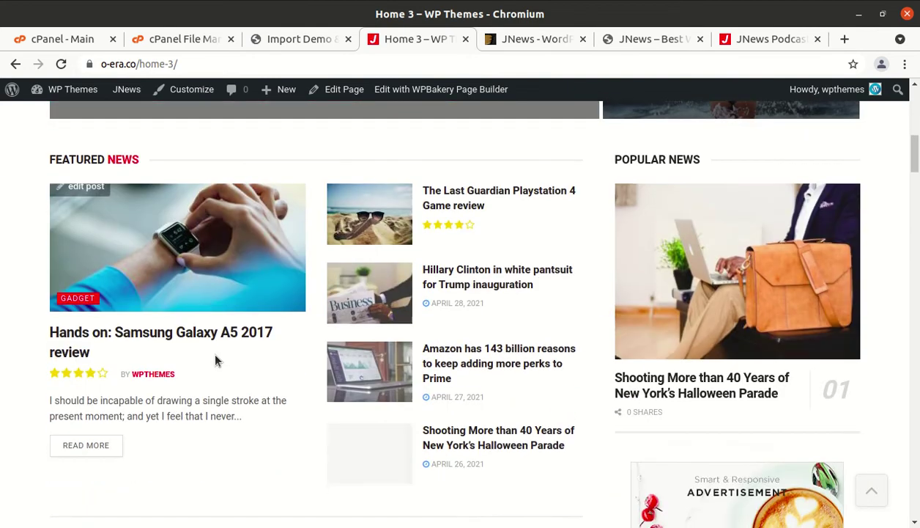
scroll(217, 357, down, 3)
scroll(252, 343, down, 3)
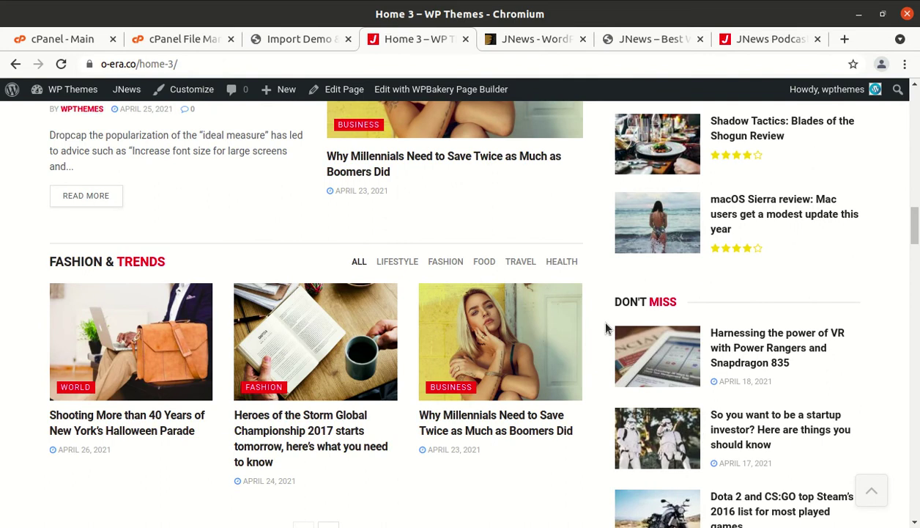
scroll(619, 300, down, 5)
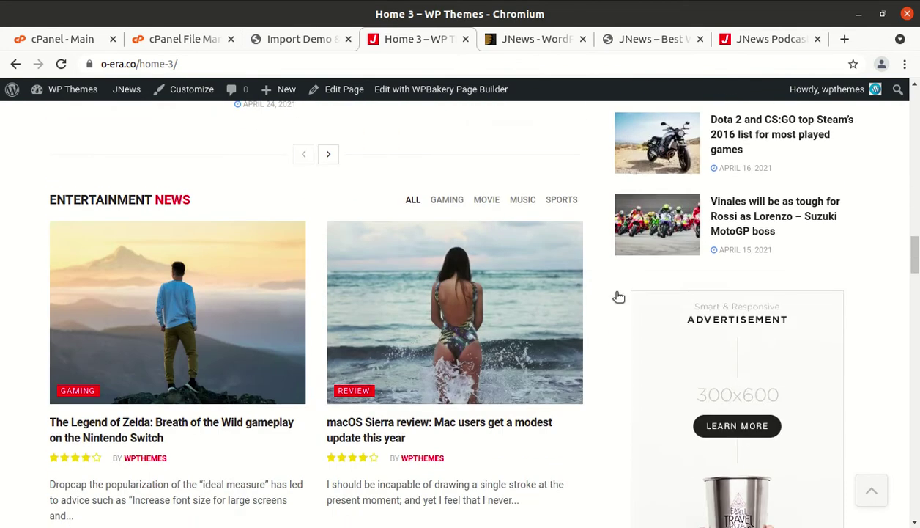
scroll(620, 296, down, 5)
Open the story "So you want to be a startup investor? Here are things you should know", then return to the o-era.co front page.
click(463, 277)
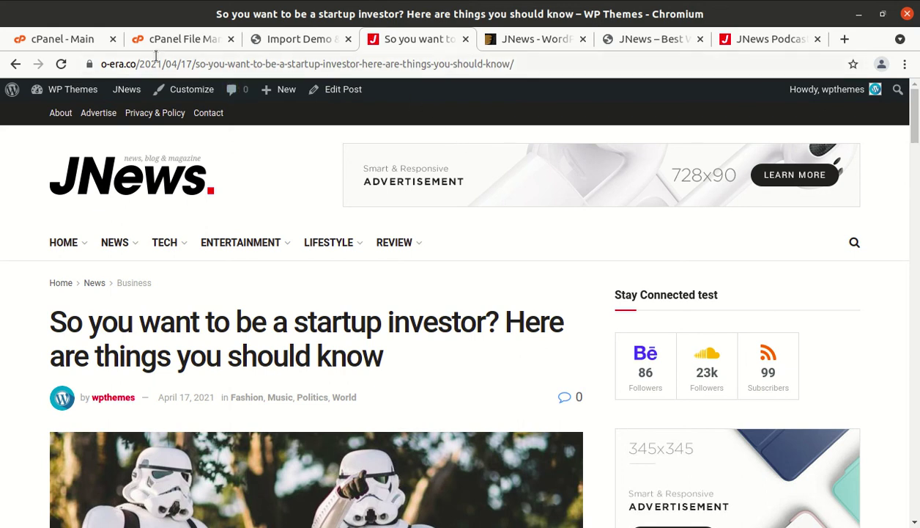
drag(131, 67, 548, 68)
key(BackSpace)
key(Return)
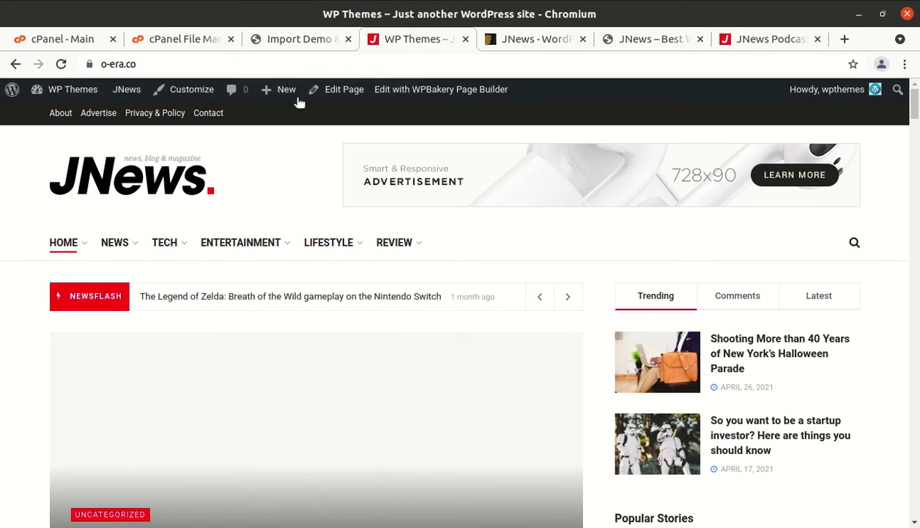
Return to the WordPress admin and open Customize Style by way of the JNews Dashboard.
click(315, 41)
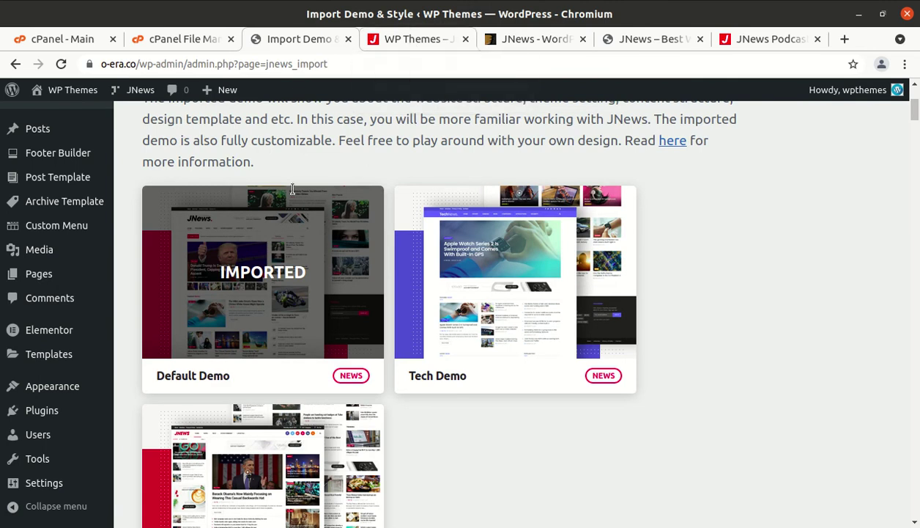
scroll(29, 479, up, 3)
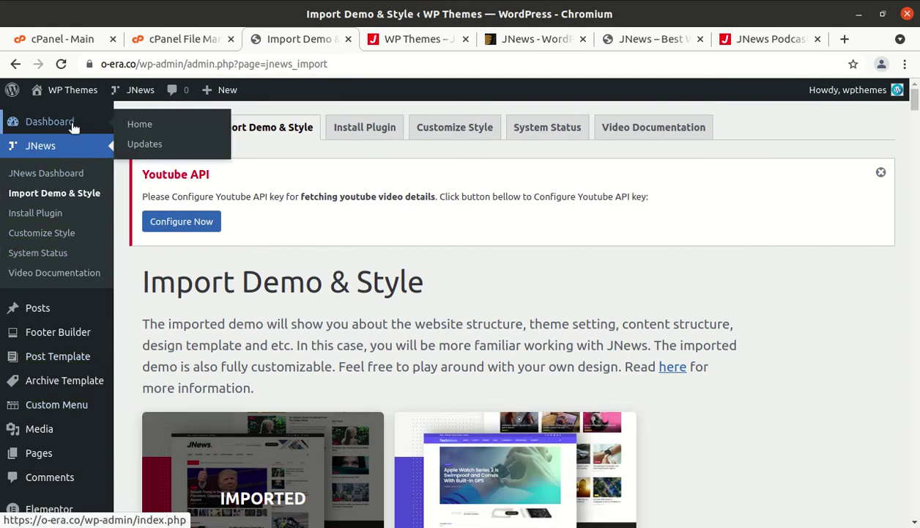
click(43, 176)
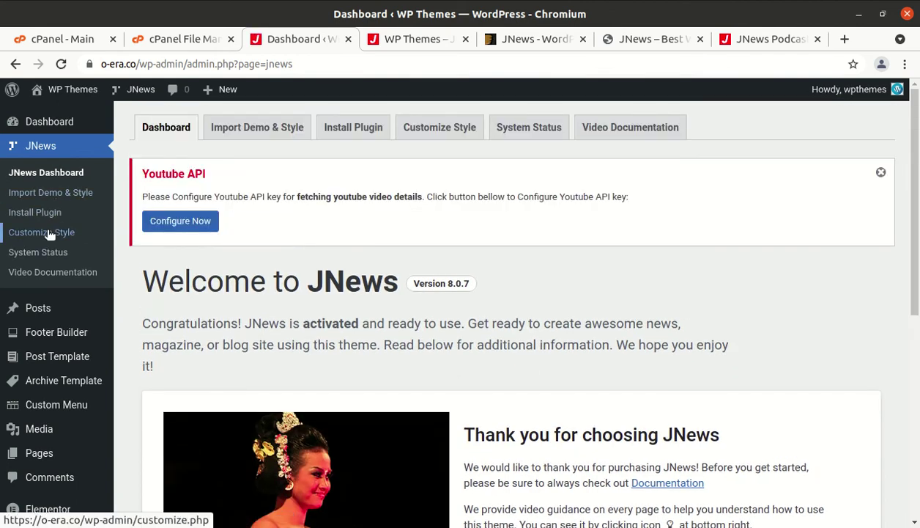
click(48, 233)
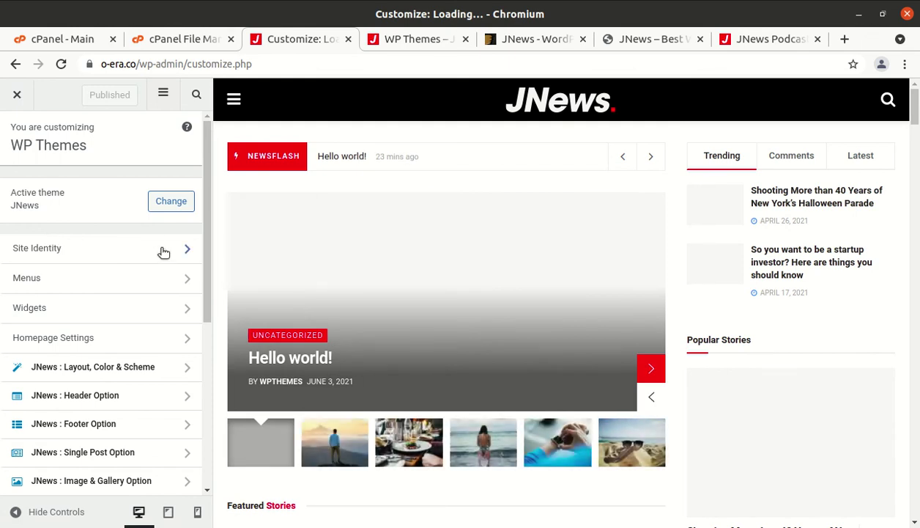
Review the Site Identity and Menus settings in the customizer, returning to the main section list.
click(116, 252)
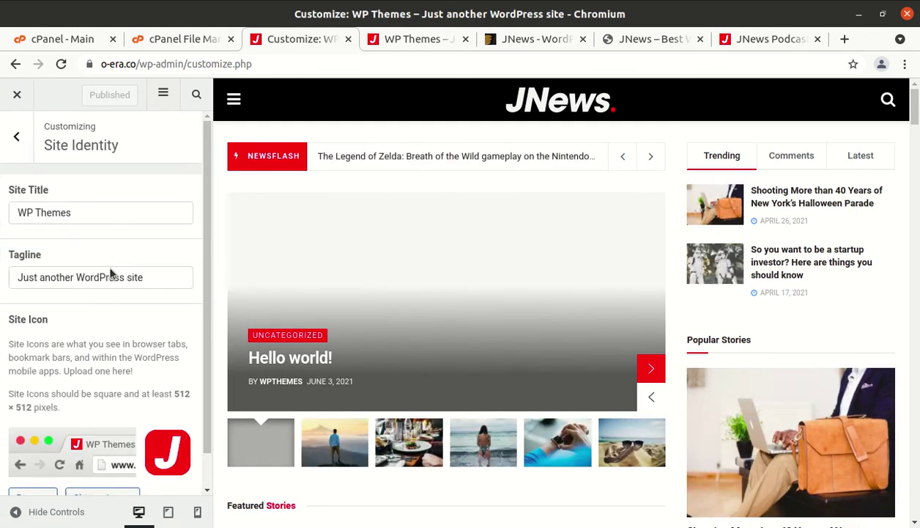
scroll(90, 279, down, 1)
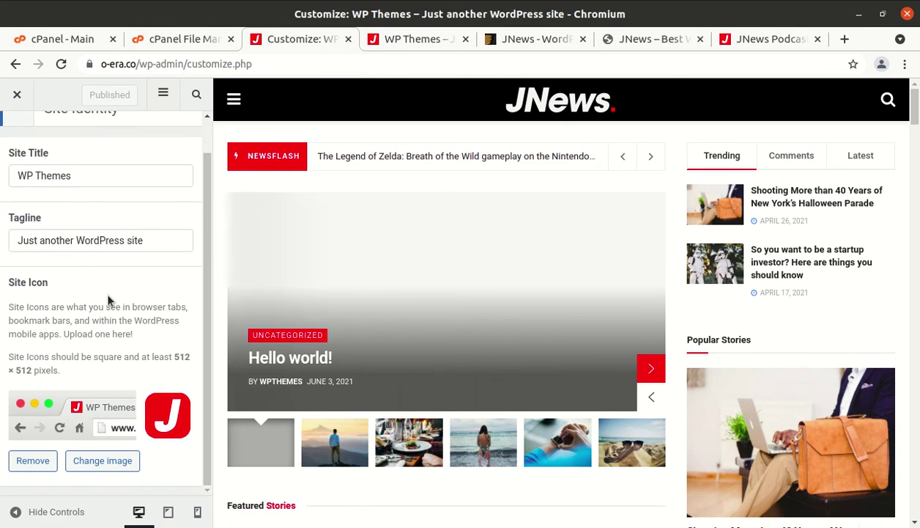
scroll(27, 141, up, 1)
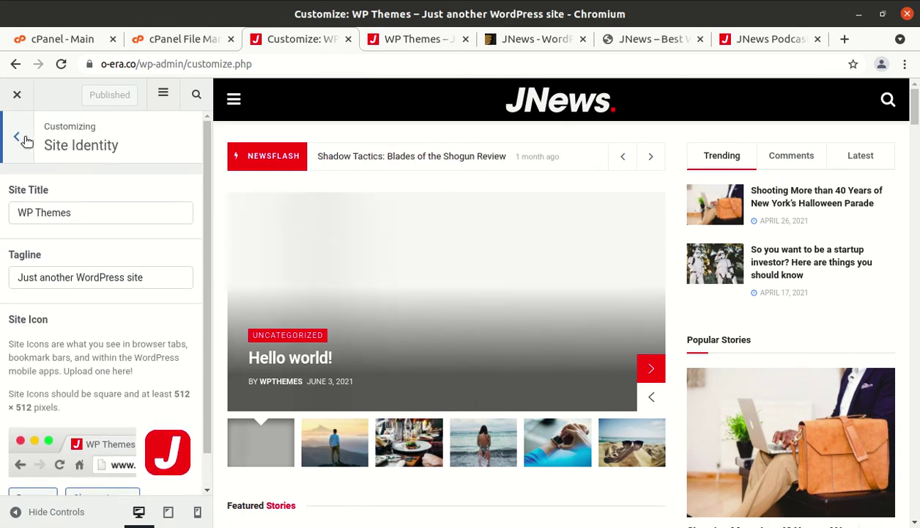
click(17, 137)
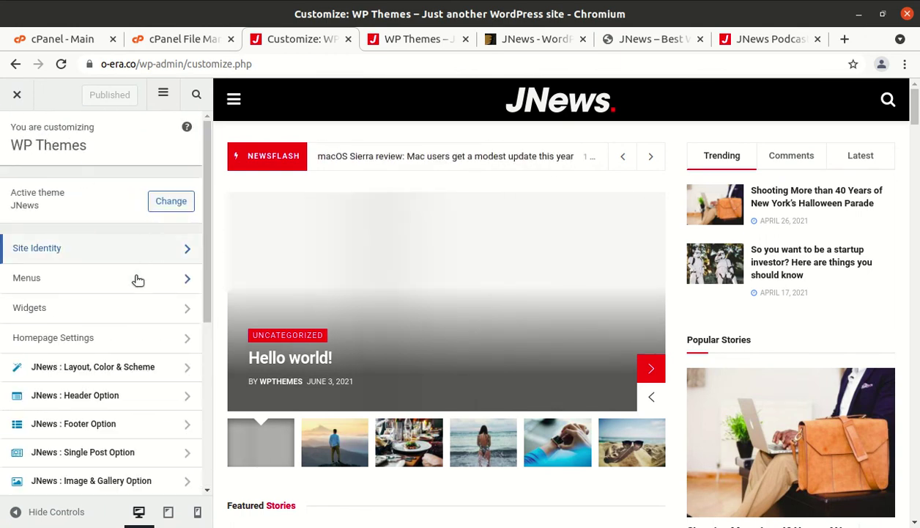
click(138, 278)
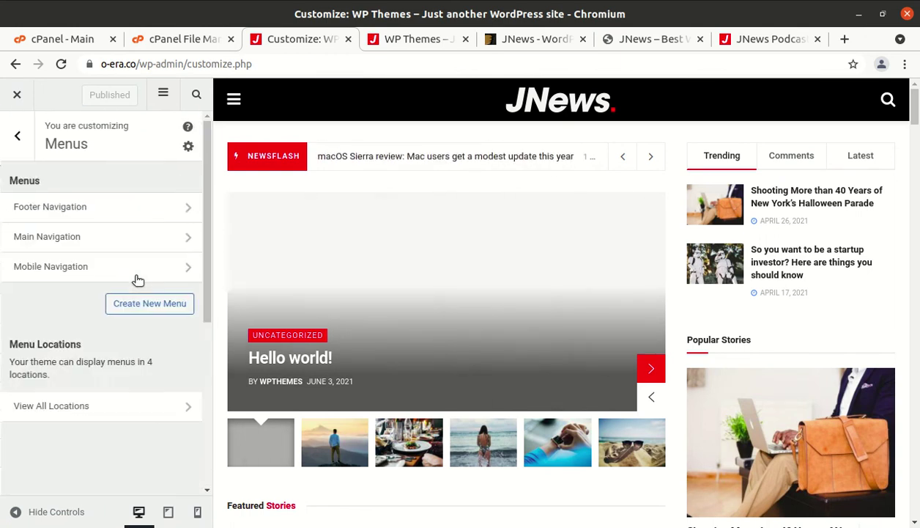
click(19, 132)
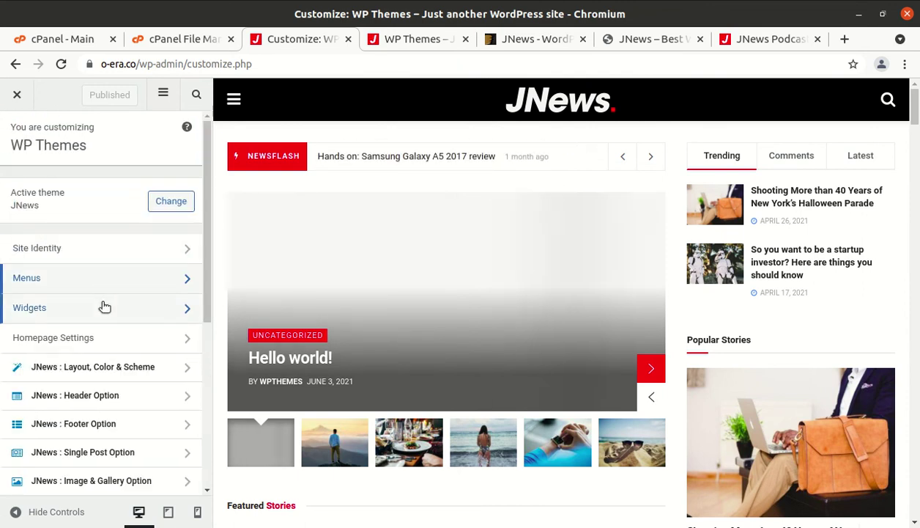
Look through the customizer's sections, from Homepage Settings through the JNews options to Additional Javascript.
scroll(129, 322, down, 3)
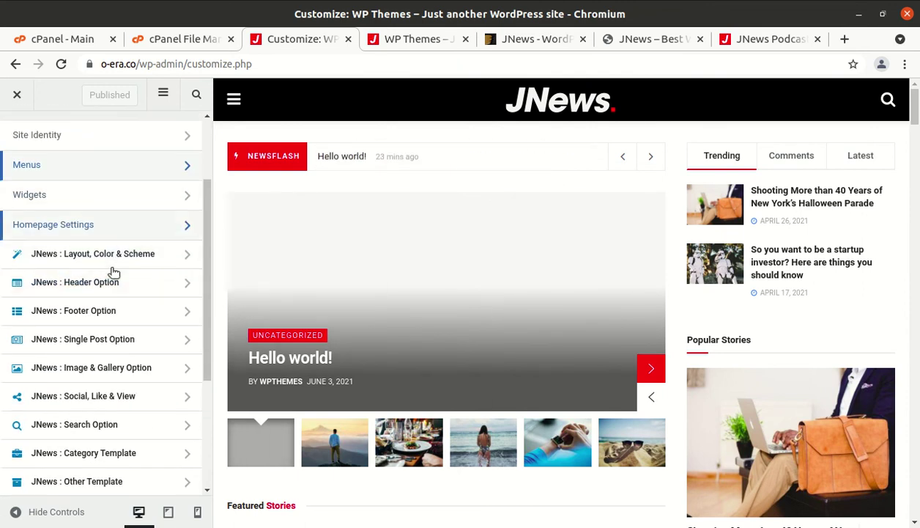
scroll(110, 242, down, 3)
scroll(115, 235, down, 2)
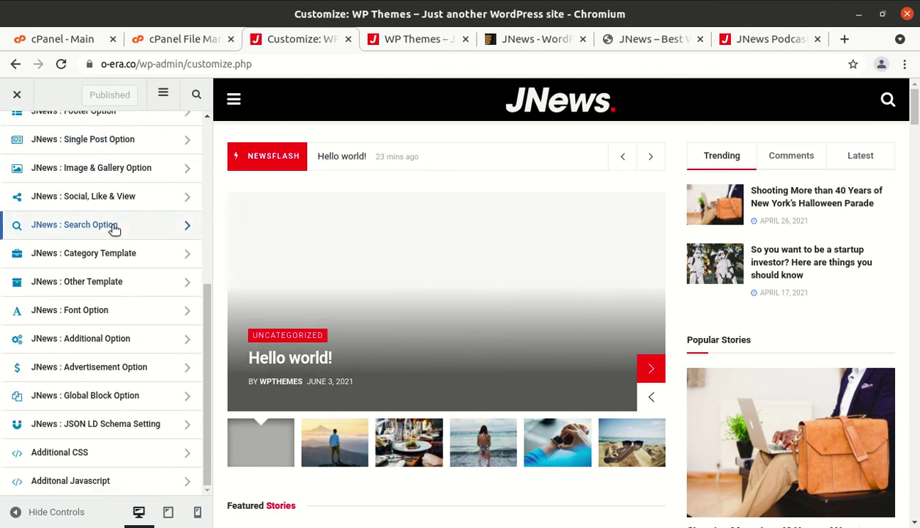
scroll(115, 223, up, 4)
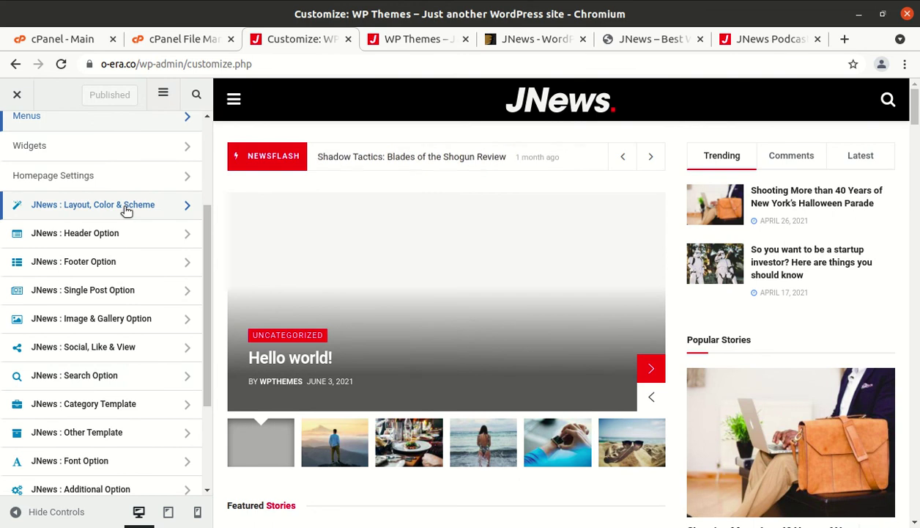
Open JNews : Header Option to examine its settings and header builder, and leave the customizer for the JNews Dashboard.
click(127, 245)
click(128, 246)
scroll(514, 197, down, 3)
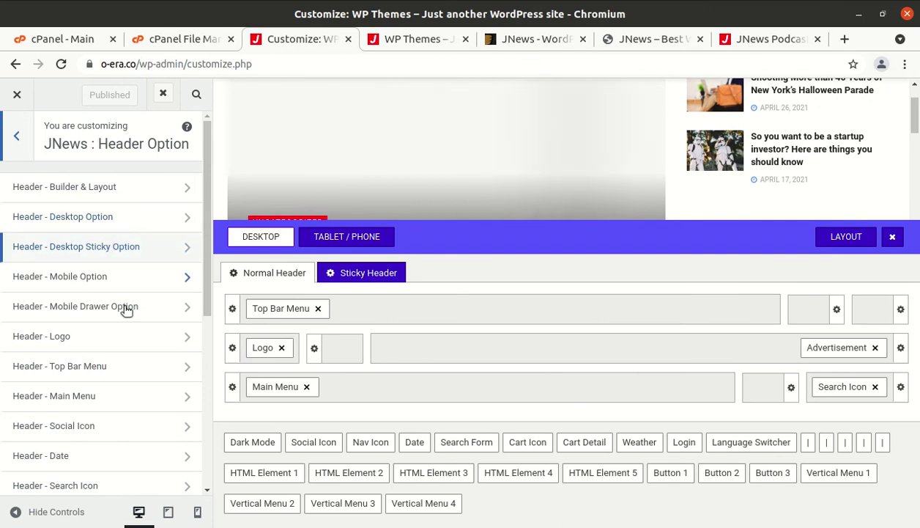
click(123, 198)
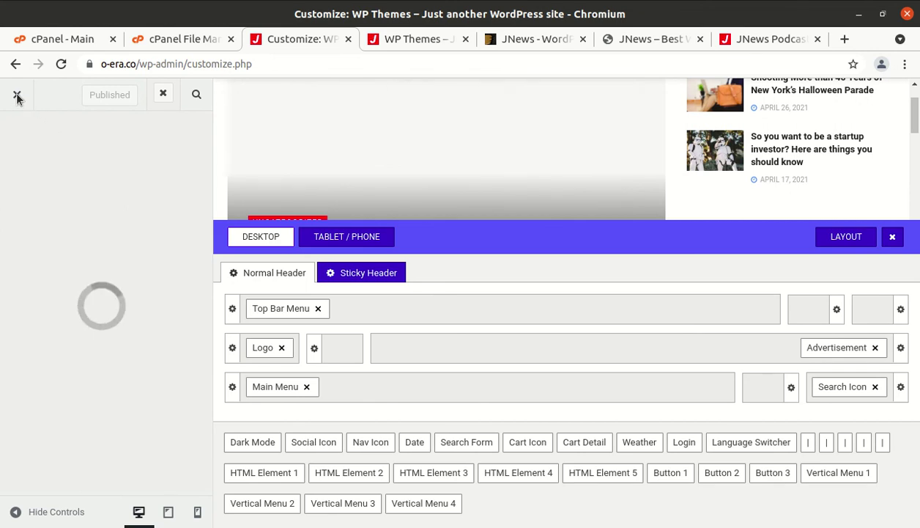
scroll(89, 242, down, 4)
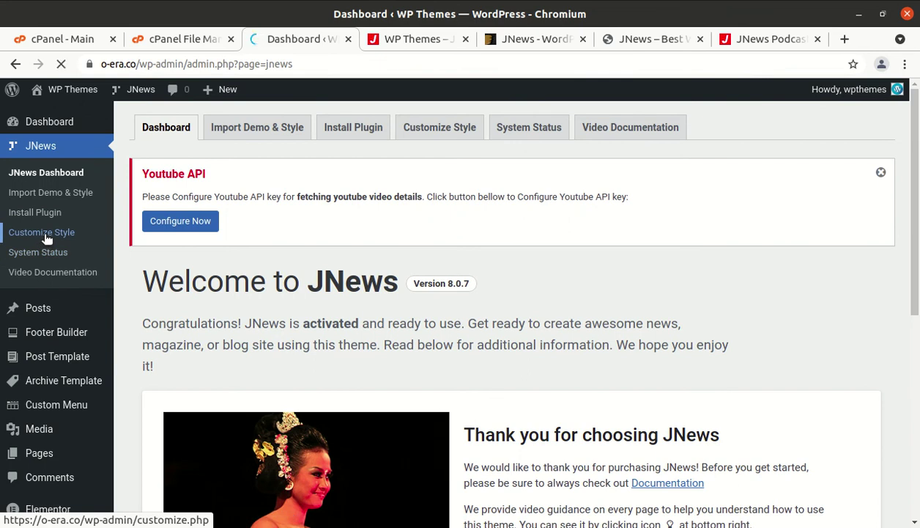
Reopen Customize Style, review the full list of theme option sections and close the customizer.
click(47, 238)
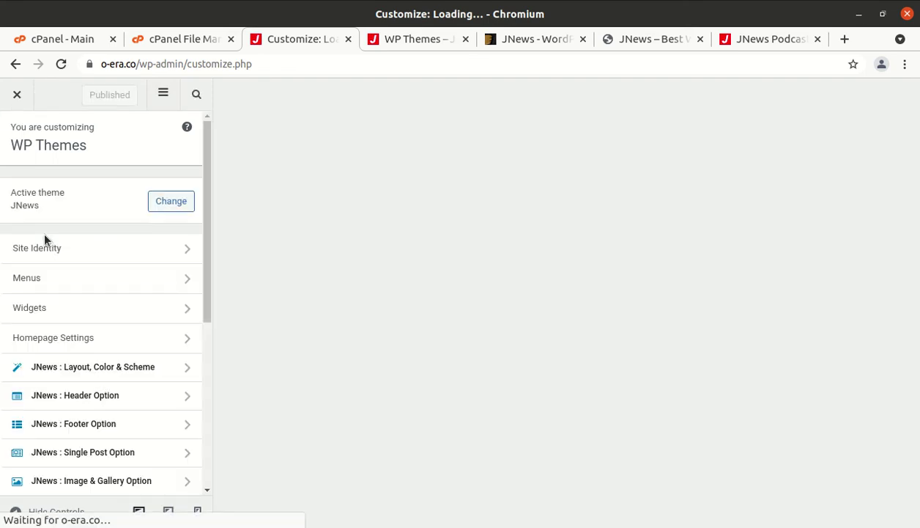
scroll(138, 328, down, 3)
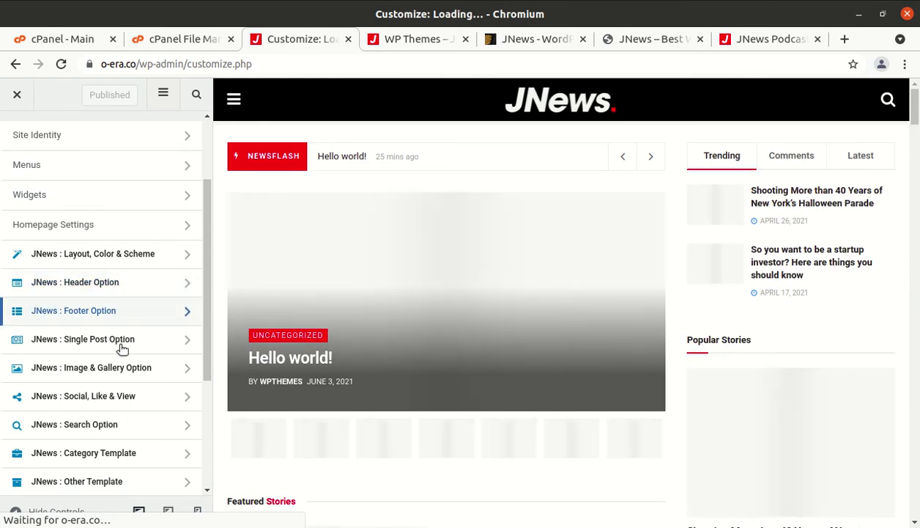
scroll(71, 366, down, 1)
scroll(71, 366, down, 3)
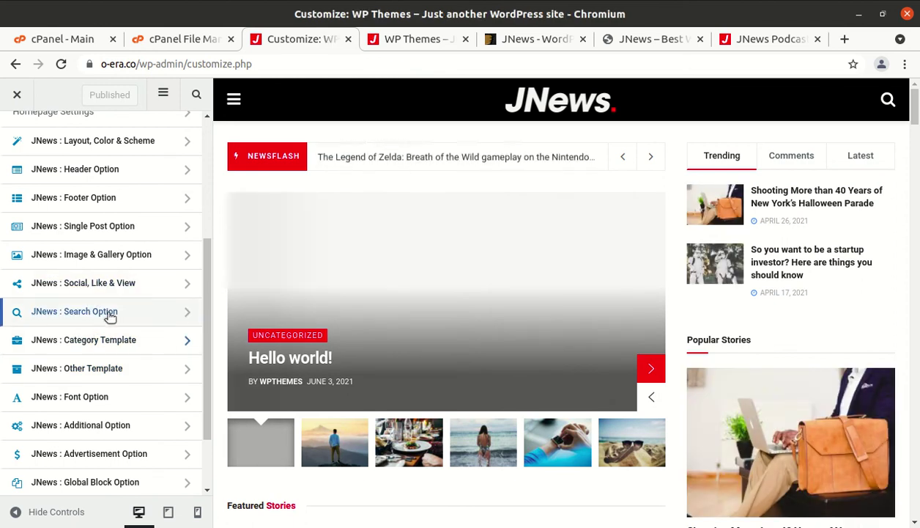
scroll(101, 377, down, 3)
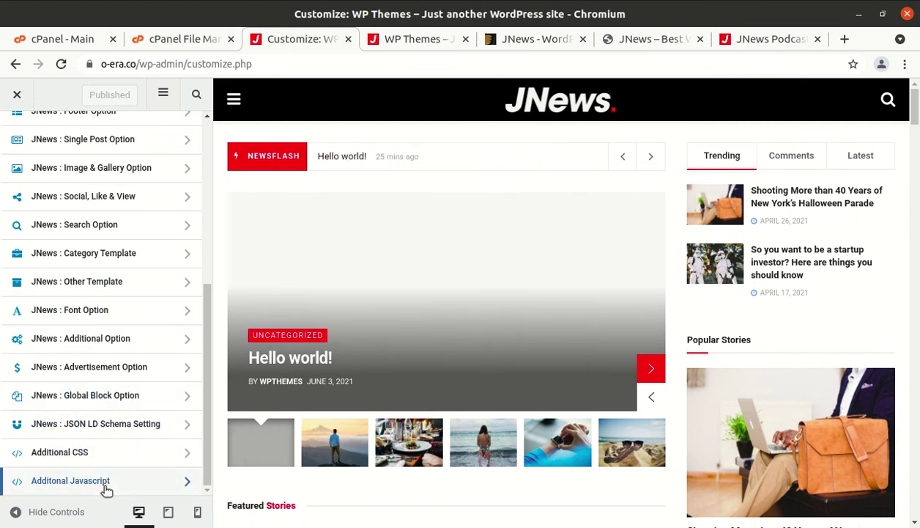
scroll(106, 227, up, 5)
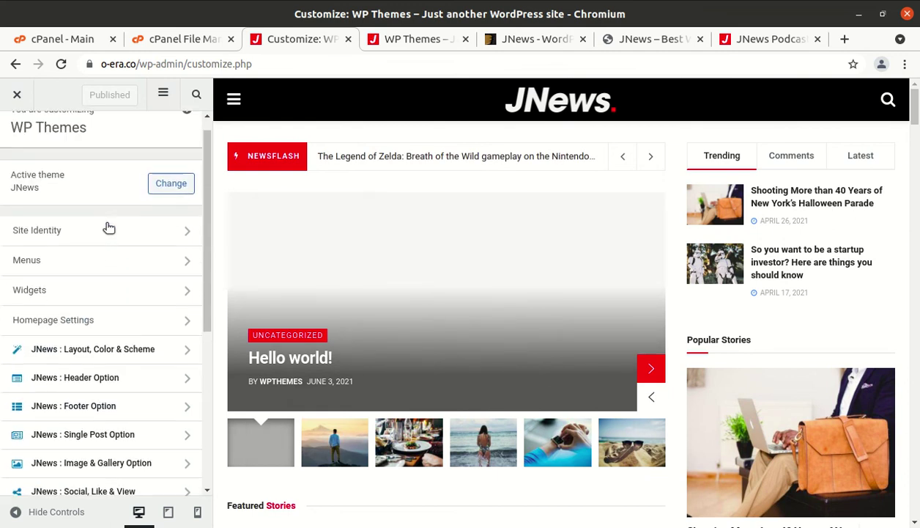
click(17, 98)
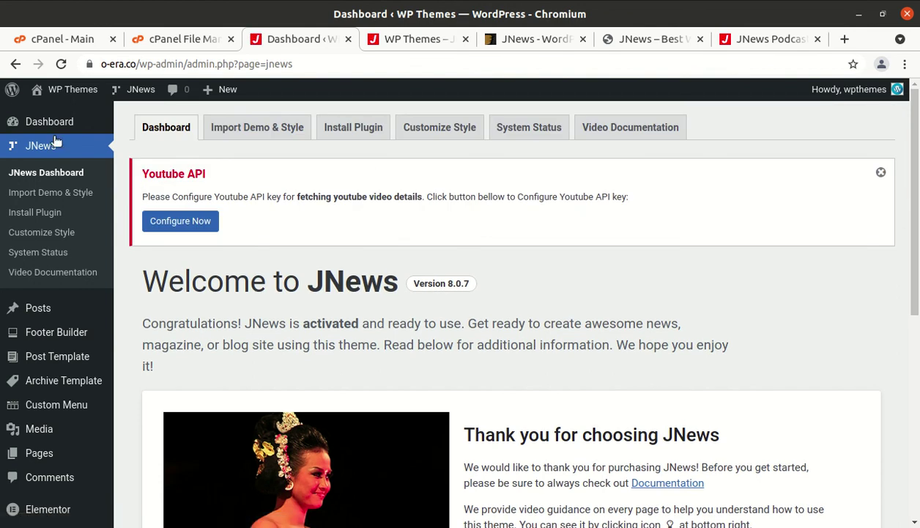
Look through the JNews welcome page and the admin's available sections, and open the main WordPress Dashboard.
scroll(10, 275, down, 3)
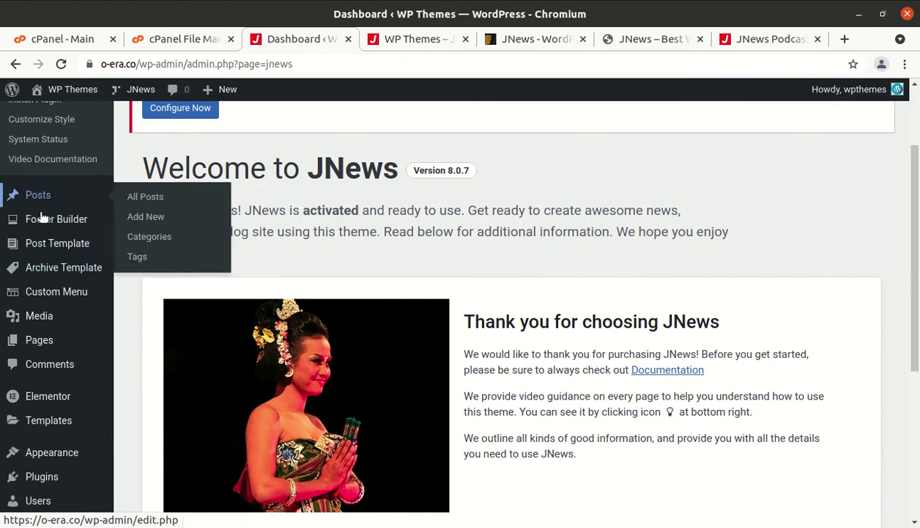
scroll(62, 326, down, 3)
scroll(54, 349, down, 3)
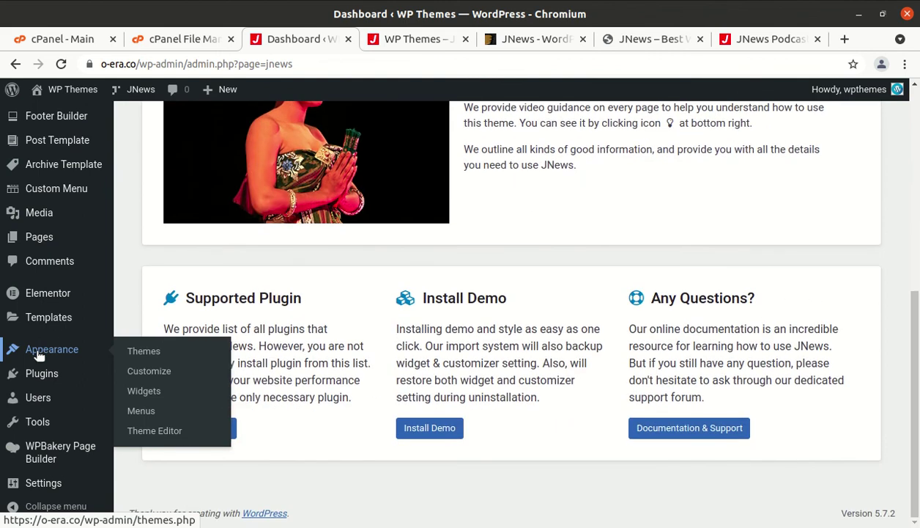
scroll(67, 371, up, 10)
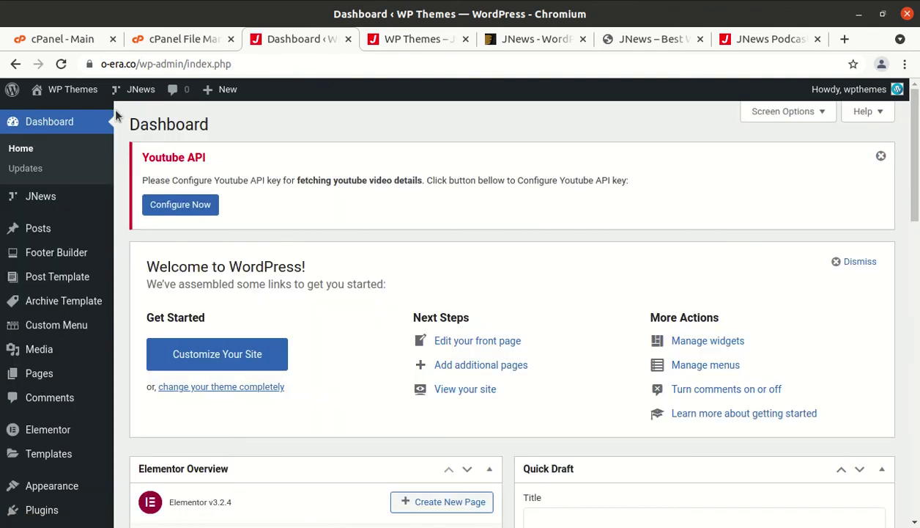
Visit the site's front page from the WordPress Dashboard and view its newsflash and featured slider.
mouse_move(81, 85)
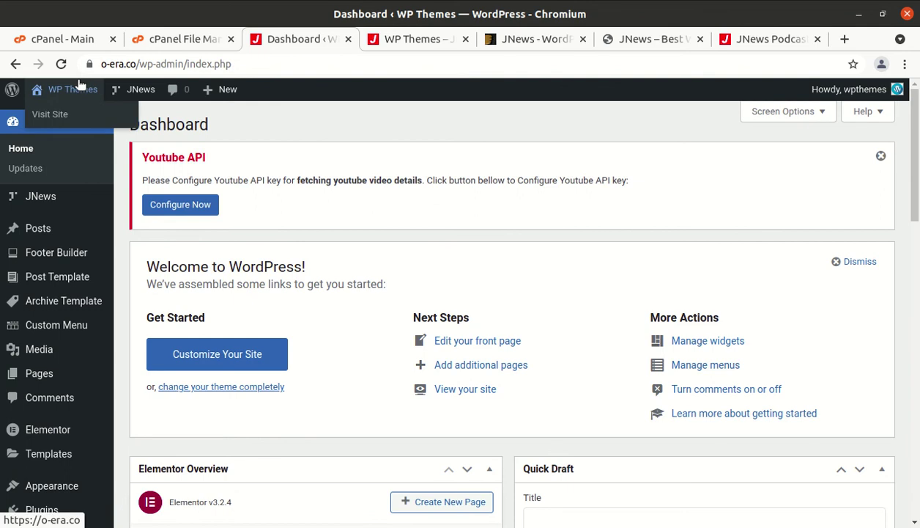
click(59, 118)
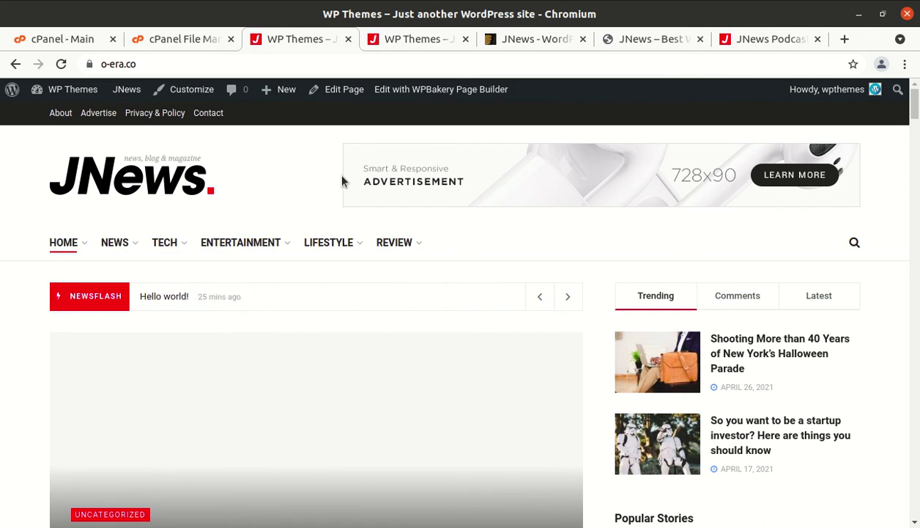
scroll(543, 199, down, 2)
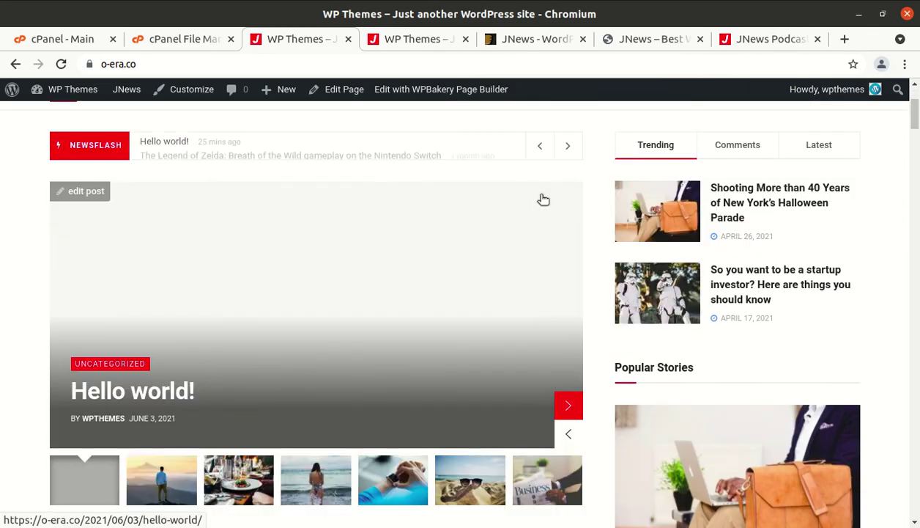